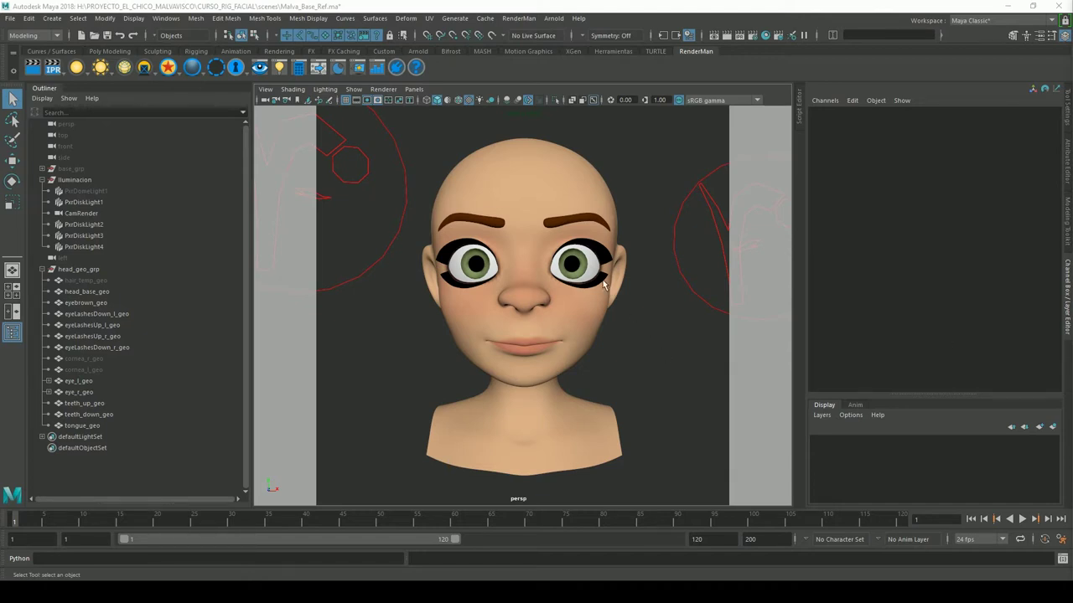
# - Select the left upper eyelash, eyeLashesUp_l_geo, in the Maya viewport
pyautogui.click(604, 283)
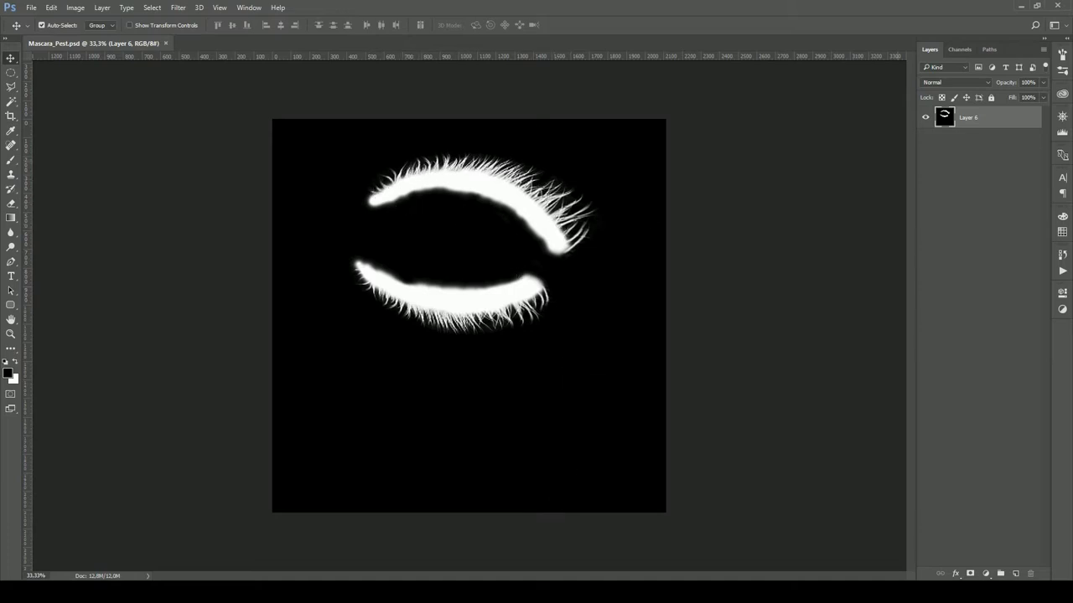
# - Load Layer 6's eyelash pixels and paste them into a new Alpha 1 channel, viewed over RGB
pyautogui.click(969, 194)
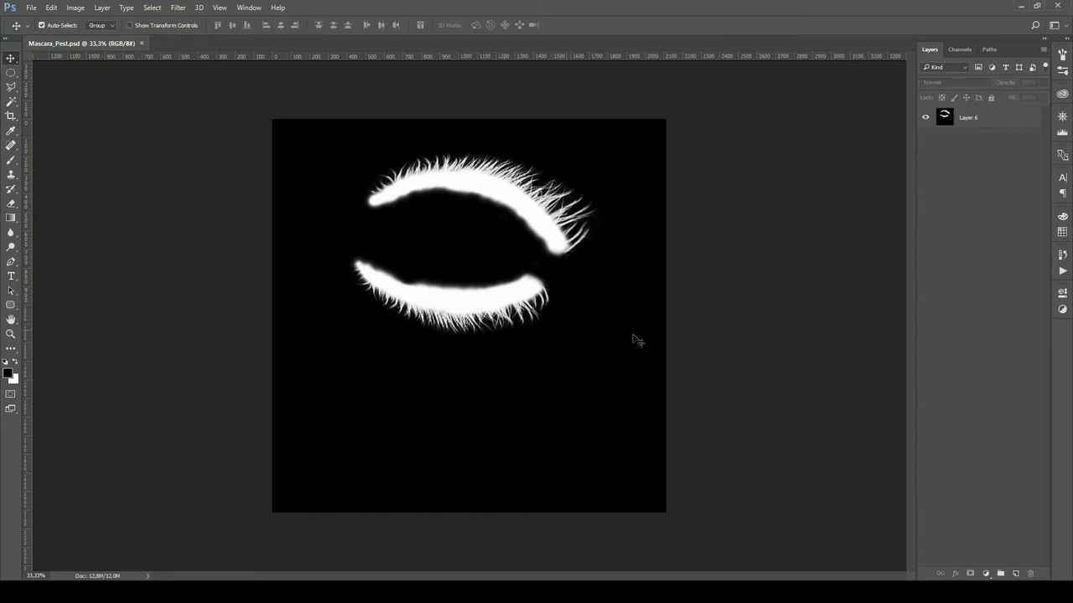
pyautogui.click(947, 123)
pyautogui.keyDown('ctrl'); pyautogui.click(947, 123); pyautogui.keyUp('ctrl')
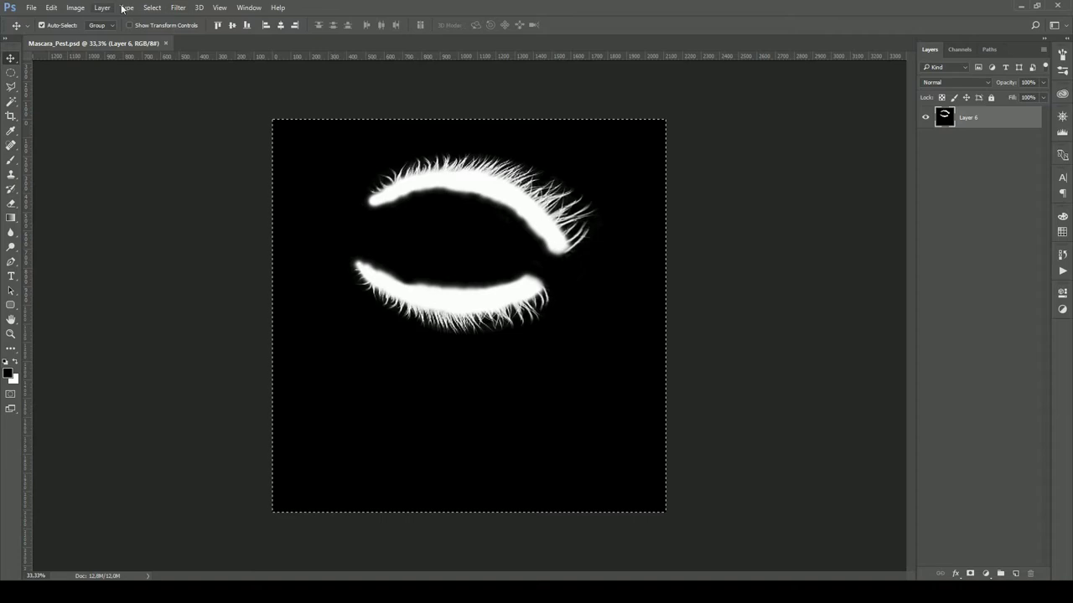
pyautogui.click(960, 49)
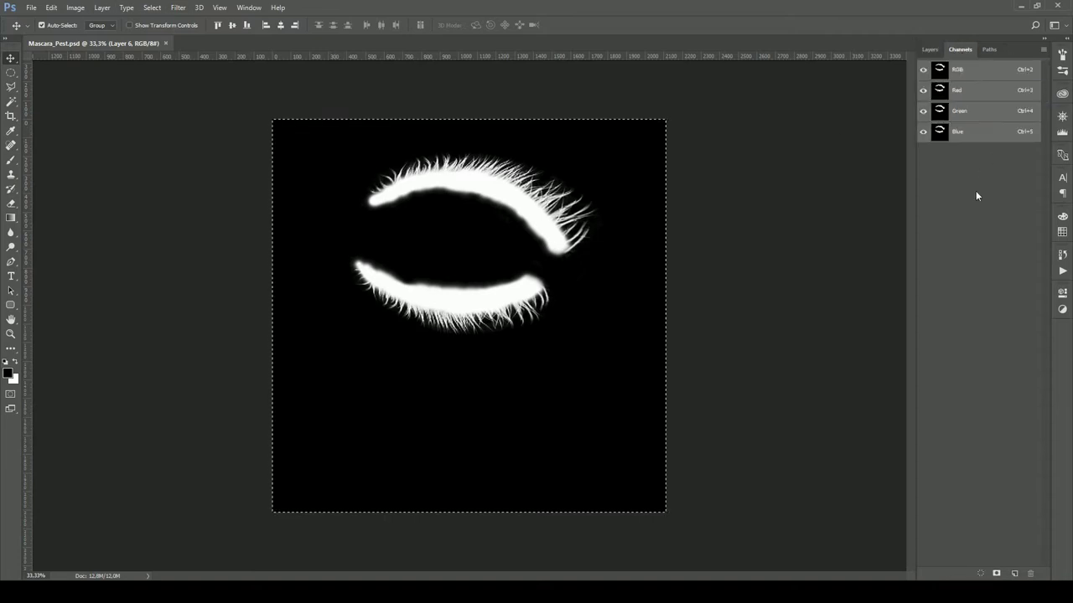
pyautogui.click(1015, 573)
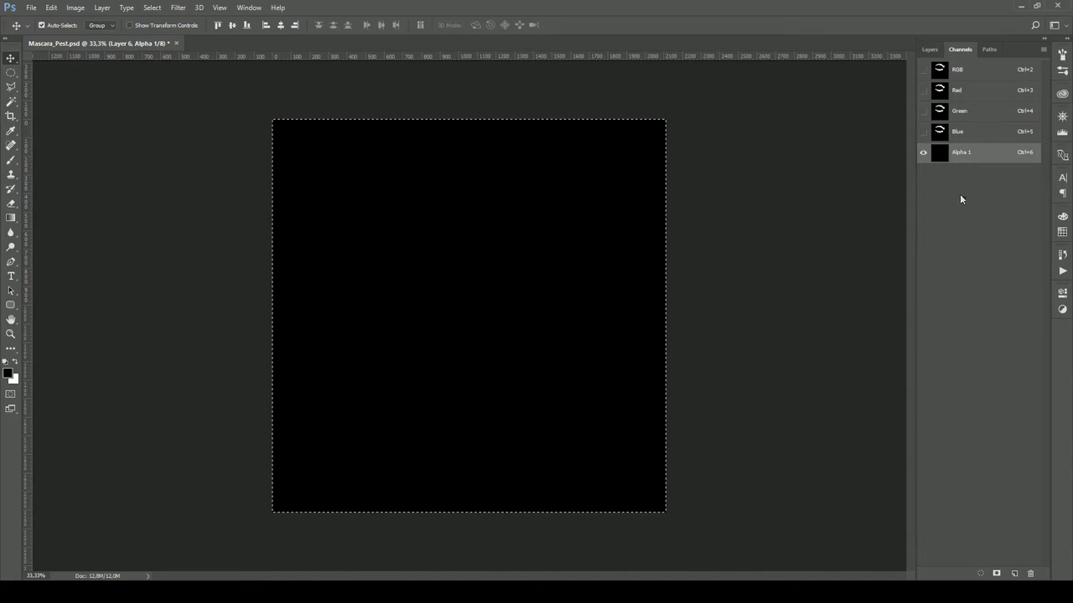
pyautogui.hotkey('ctrl', 'v')
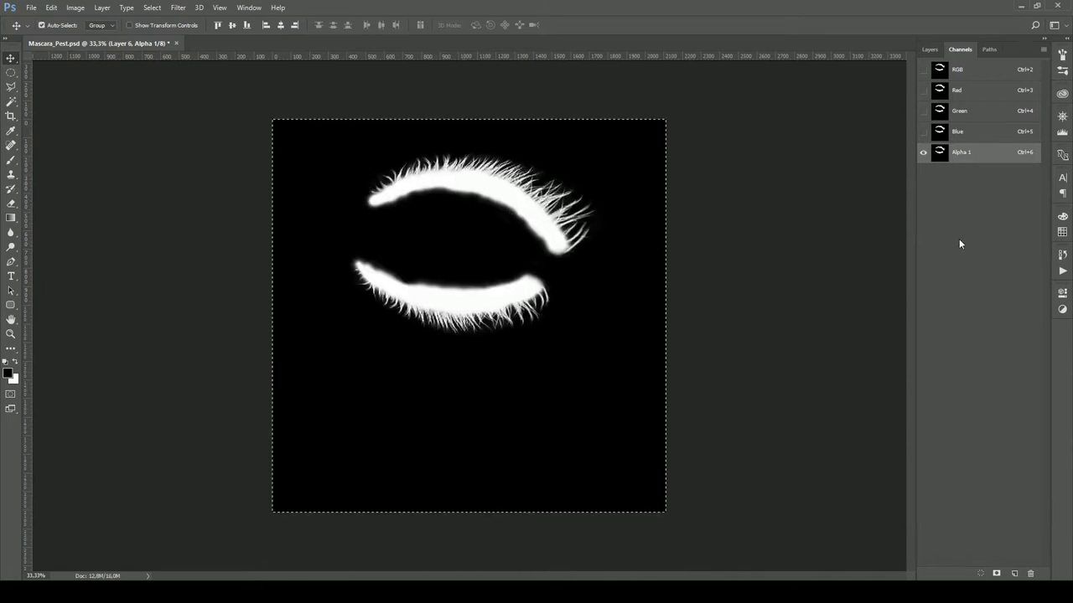
pyautogui.click(932, 47)
pyautogui.click(950, 158)
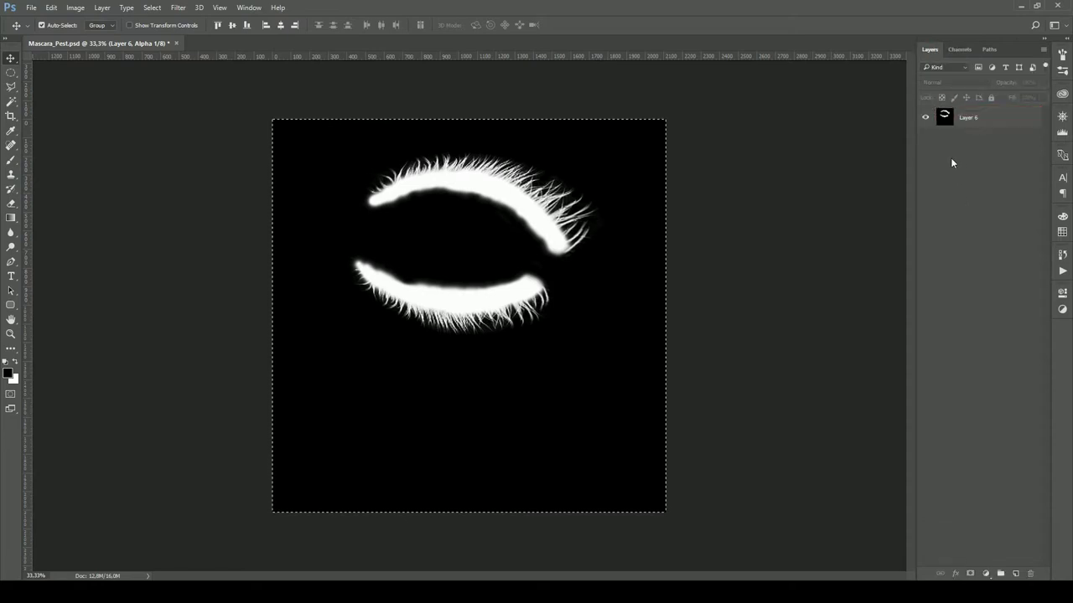
pyautogui.click(959, 49)
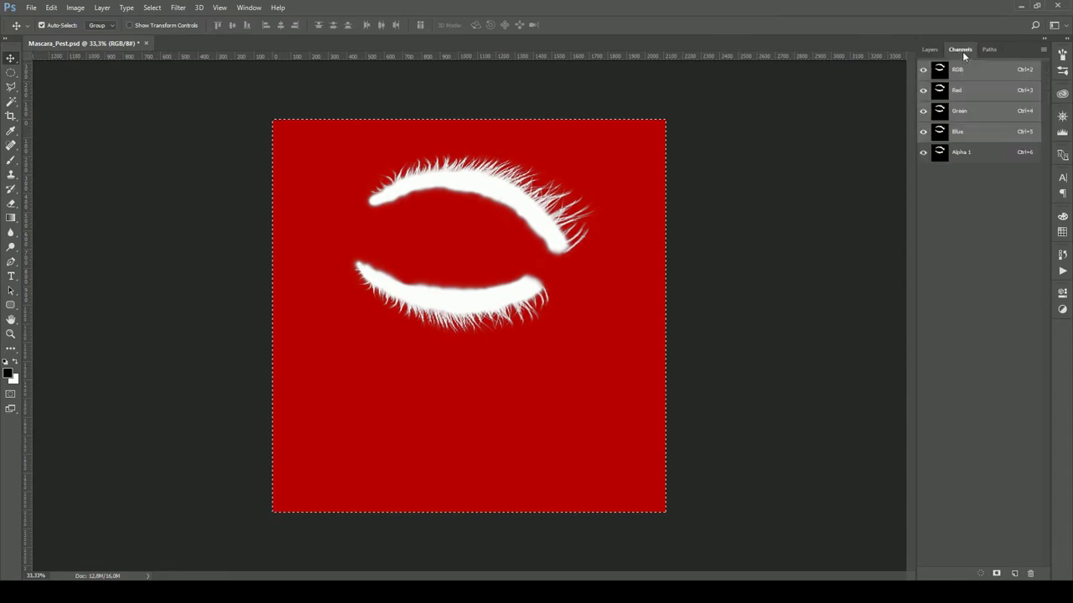
pyautogui.click(965, 160)
# - Select Layer 6 and load the Alpha 1 eyelash shape as a selection
pyautogui.click(930, 52)
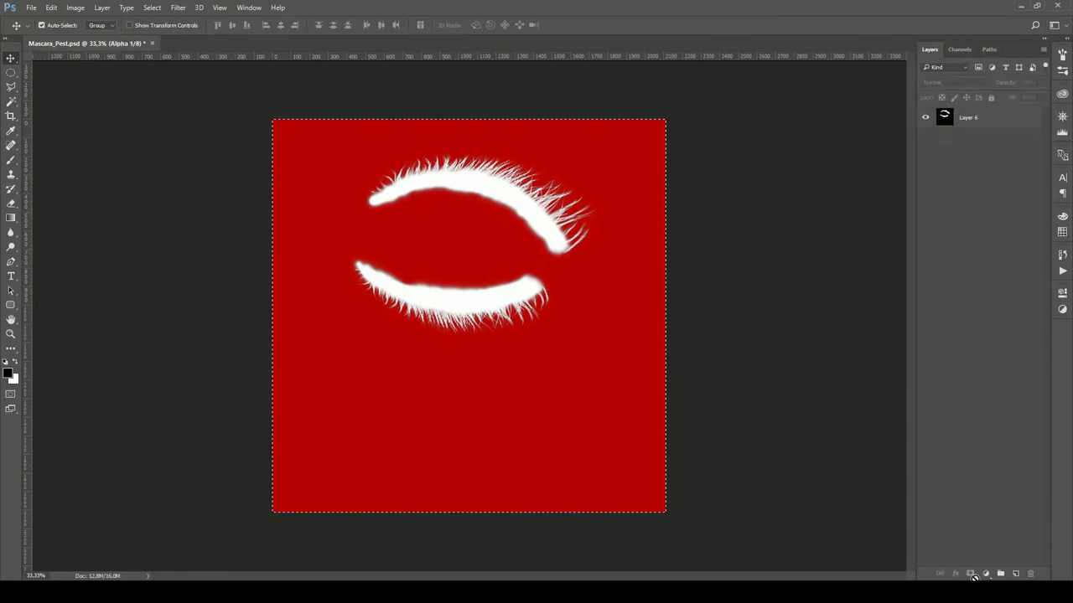
pyautogui.click(956, 119)
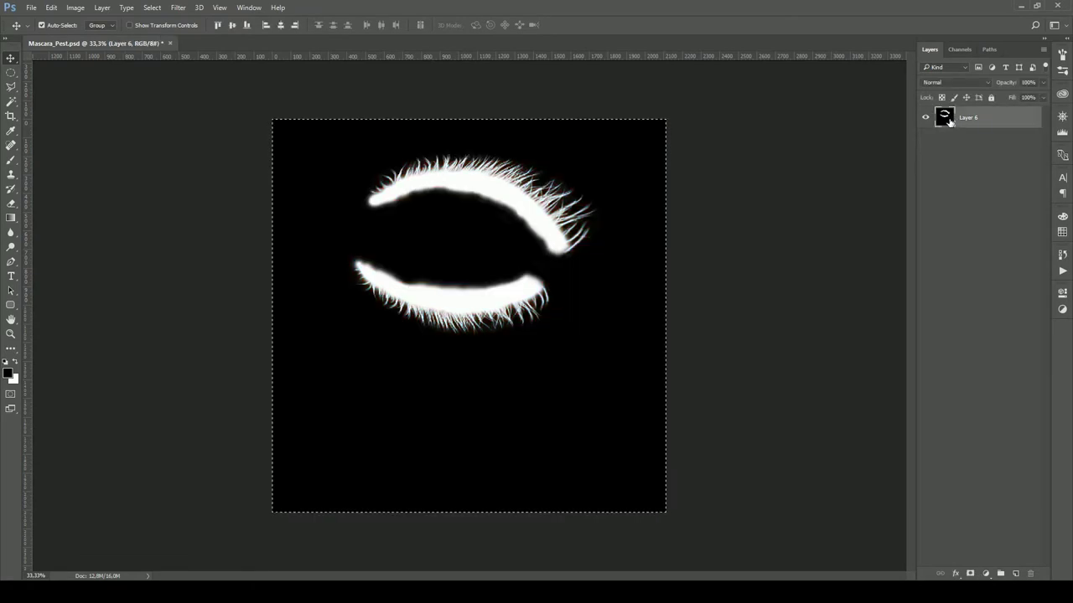
pyautogui.click(972, 574)
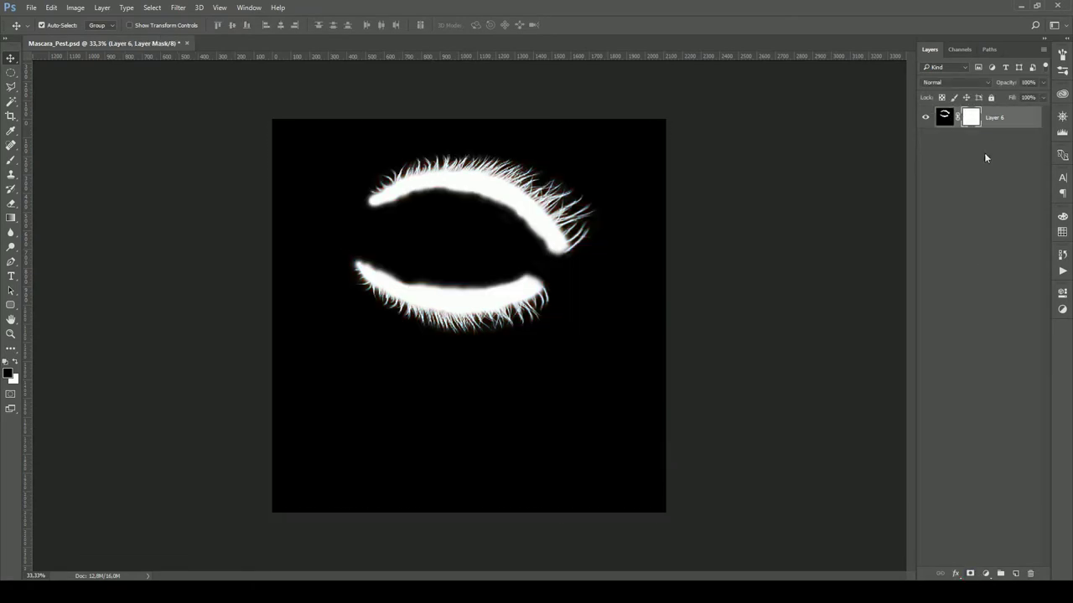
pyautogui.hotkey('ctrl', '2')
pyautogui.hotkey('ctrl', 'a')
pyautogui.click(954, 50)
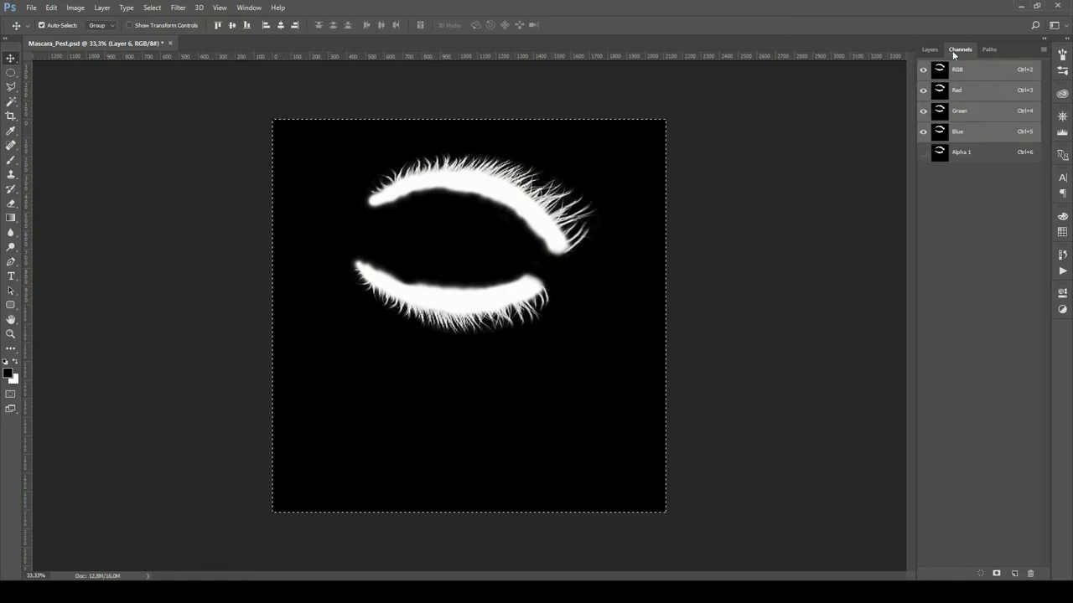
pyautogui.click(940, 159)
pyautogui.keyDown('ctrl'); pyautogui.click(942, 158); pyautogui.keyUp('ctrl')
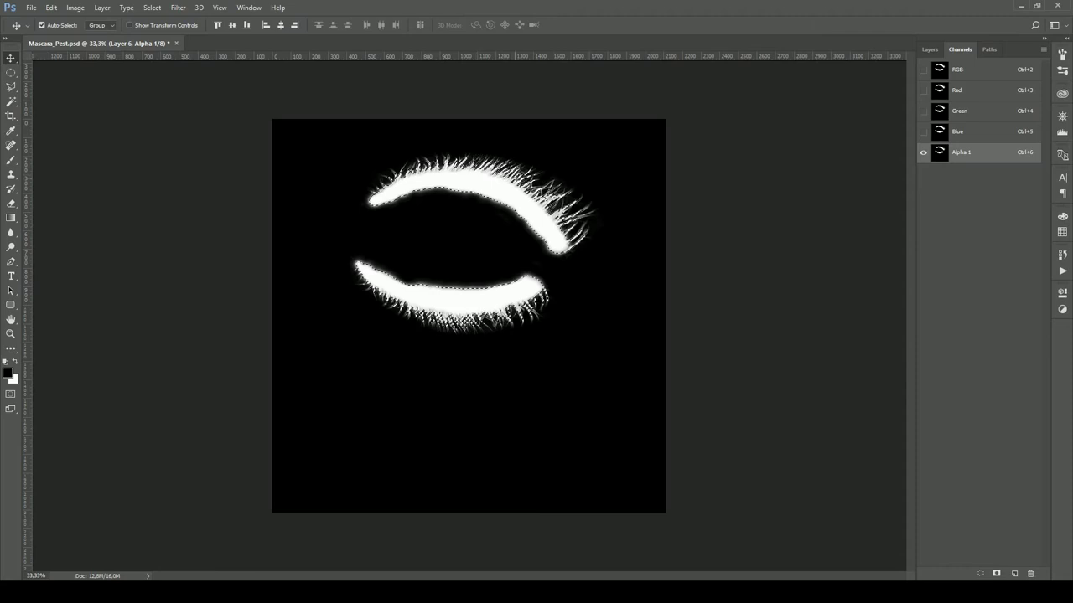
# - Add a layer mask to Layer 6 from the eyelash selection, then target the layer's pixels
pyautogui.click(930, 50)
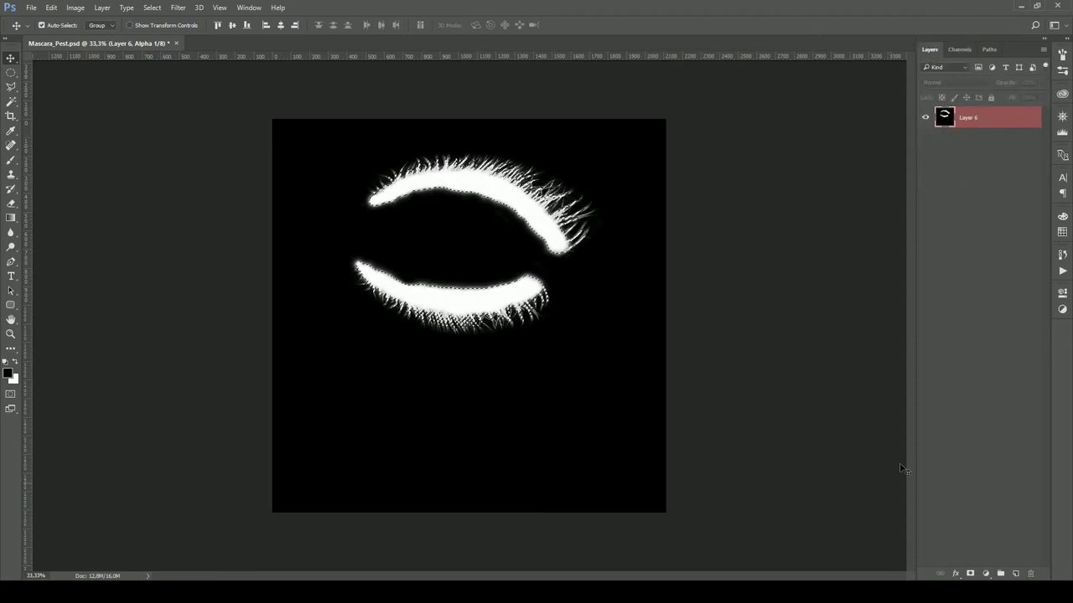
pyautogui.click(978, 575)
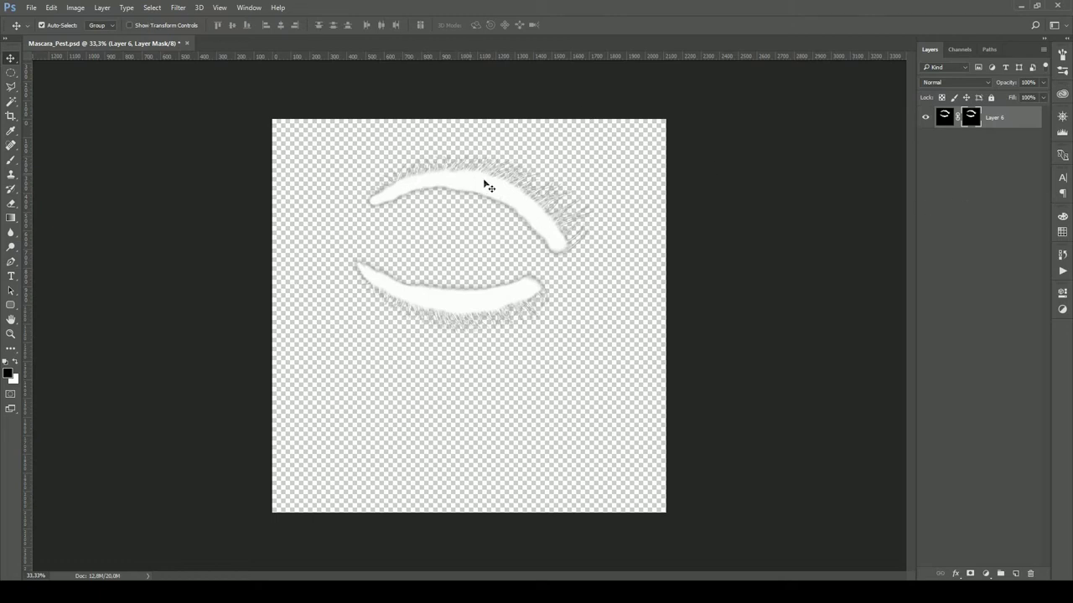
pyautogui.click(940, 121)
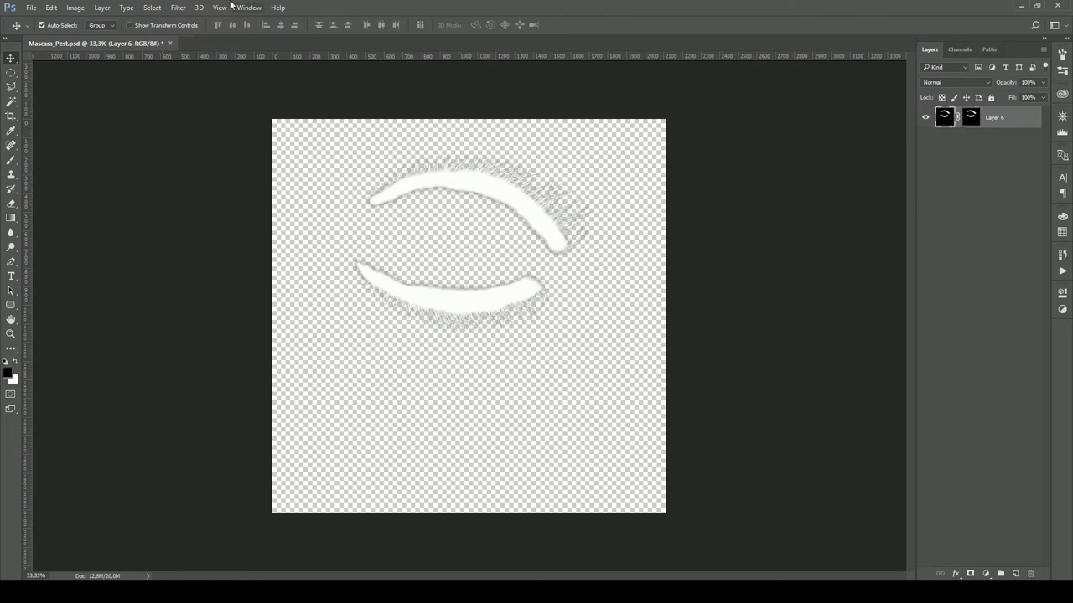
# - Invert Layer 6's pixels with Image > Adjustments > Invert so the masked lashes turn black
pyautogui.click(104, 7)
pyautogui.moveTo(93, 36)
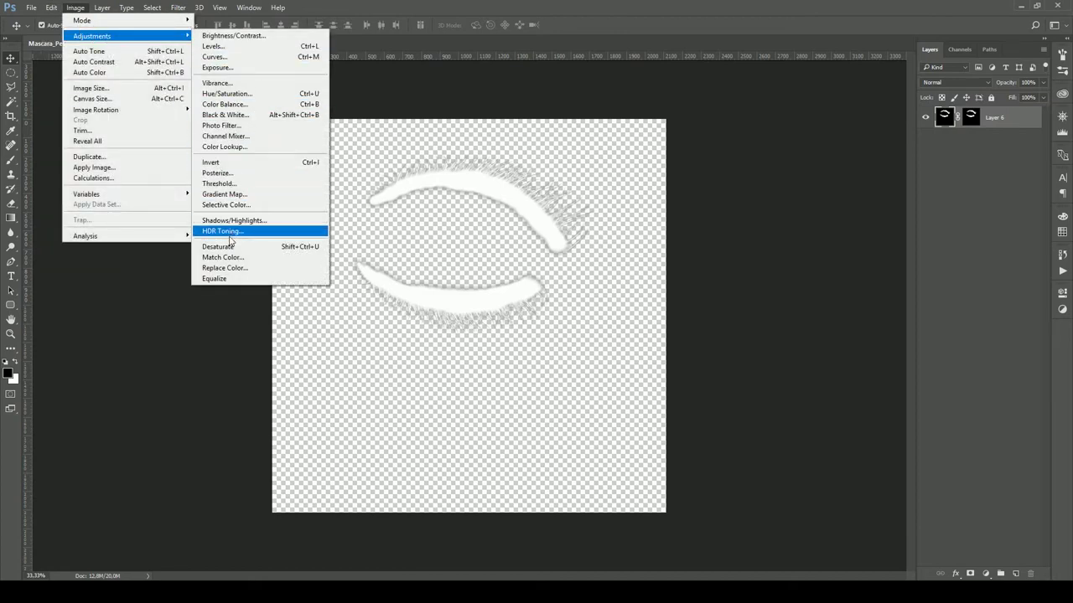
pyautogui.click(228, 163)
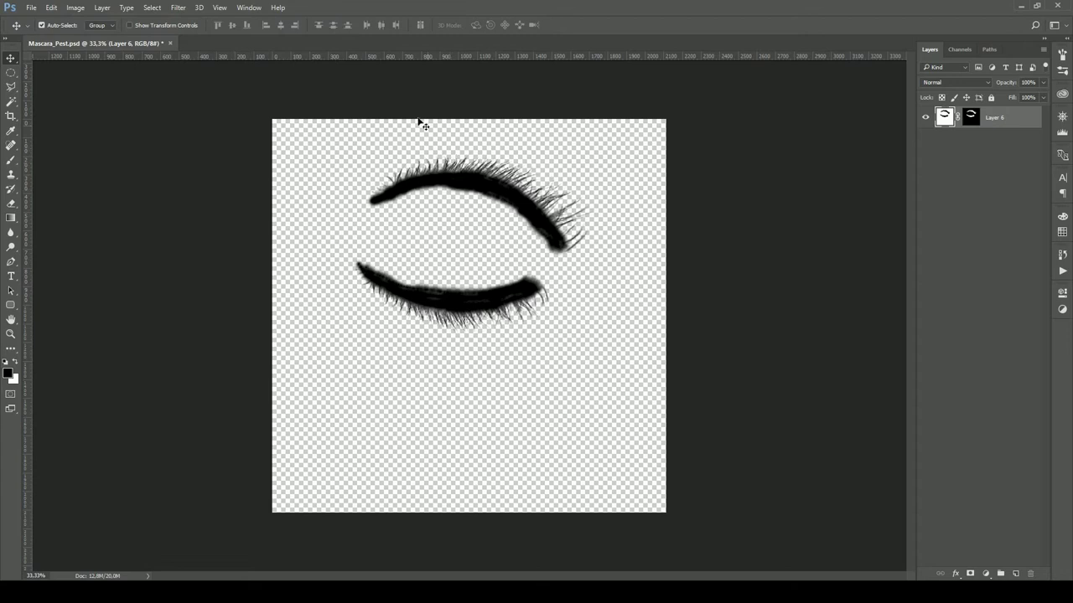
pyautogui.click(181, 7)
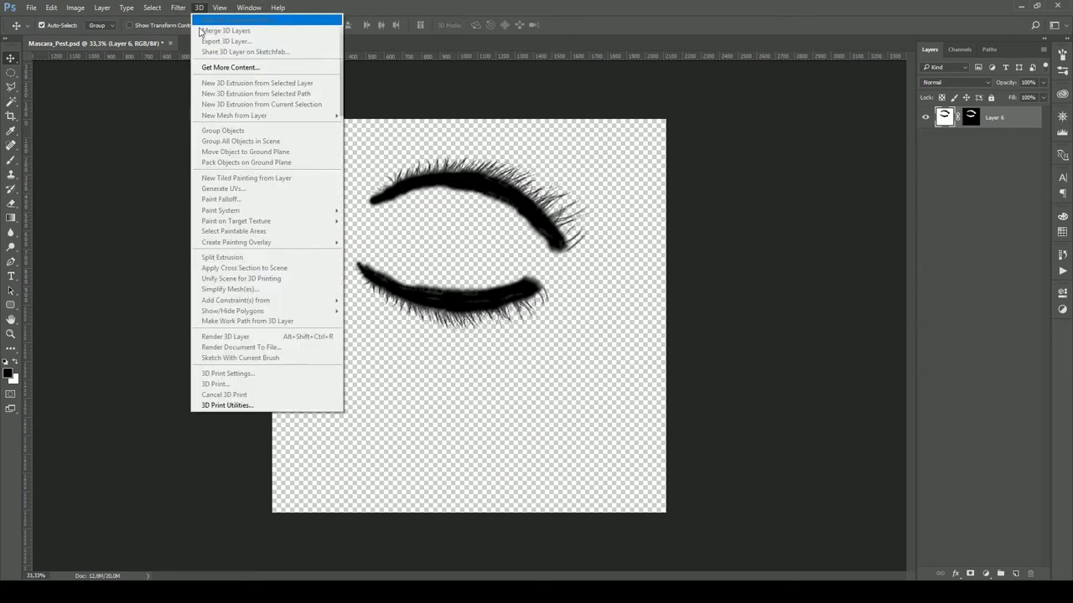
pyautogui.click(186, 5)
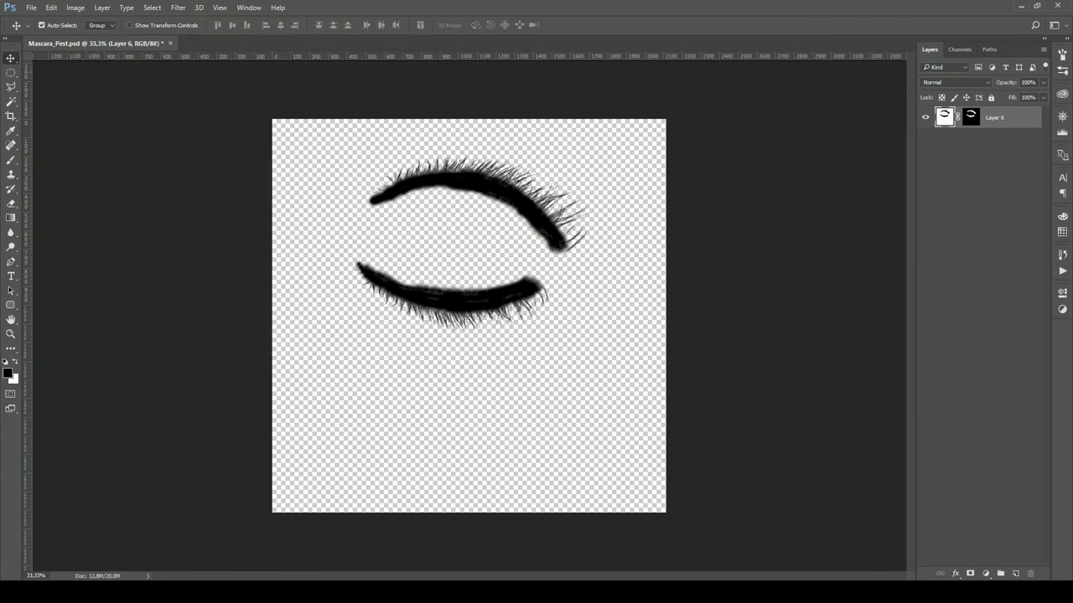
# - At 100% zoom, paint white with an enlarged brush on Layer 6's mask to clean the lower lash
pyautogui.doubleClick(11, 333)
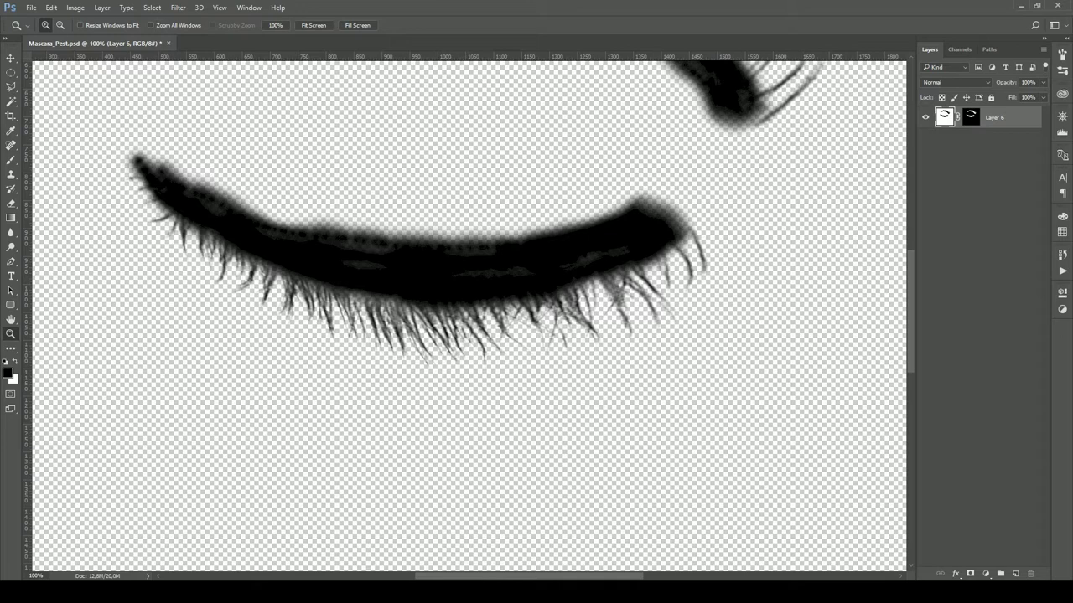
pyautogui.click(11, 159)
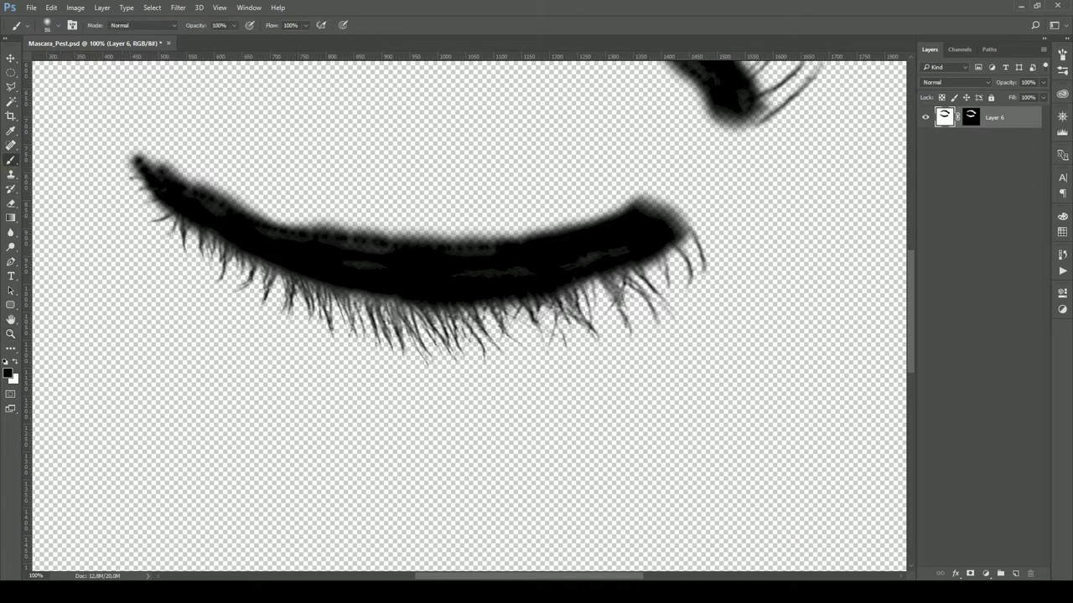
pyautogui.press(']')
pyautogui.press(']')
pyautogui.click(972, 117)
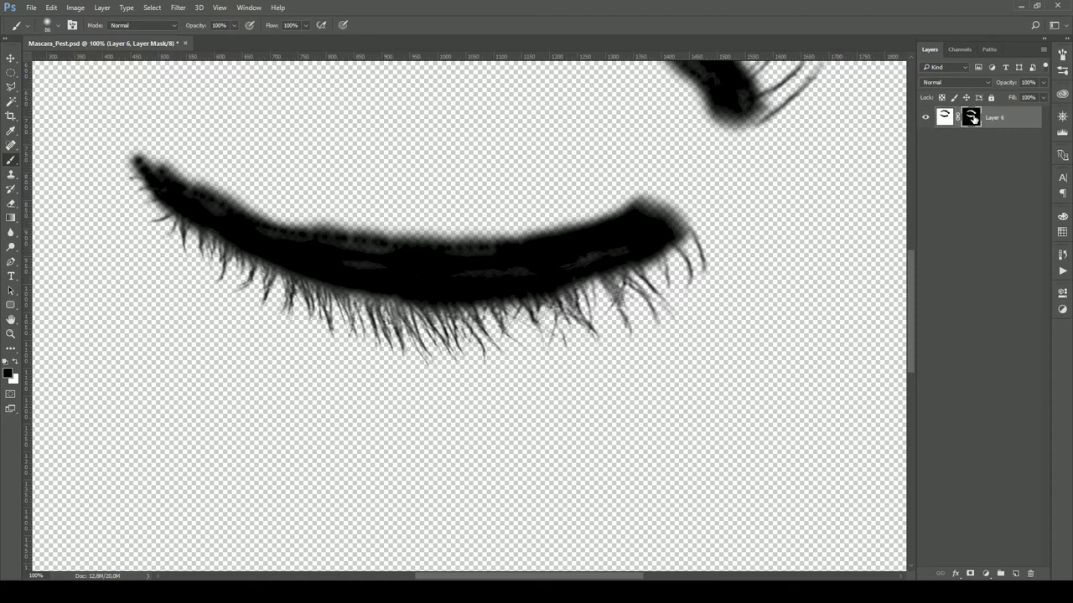
pyautogui.moveTo(512, 276); pyautogui.dragTo(469, 270)
pyautogui.hotkey('ctrl', 'z')
pyautogui.click(14, 362)
pyautogui.moveTo(382, 267); pyautogui.dragTo(344, 266)
pyautogui.moveTo(270, 245)
pyautogui.mouseDown()
pyautogui.moveTo(402, 249)
pyautogui.moveTo(213, 210)
pyautogui.moveTo(261, 232)
pyautogui.moveTo(220, 216)
pyautogui.mouseUp()
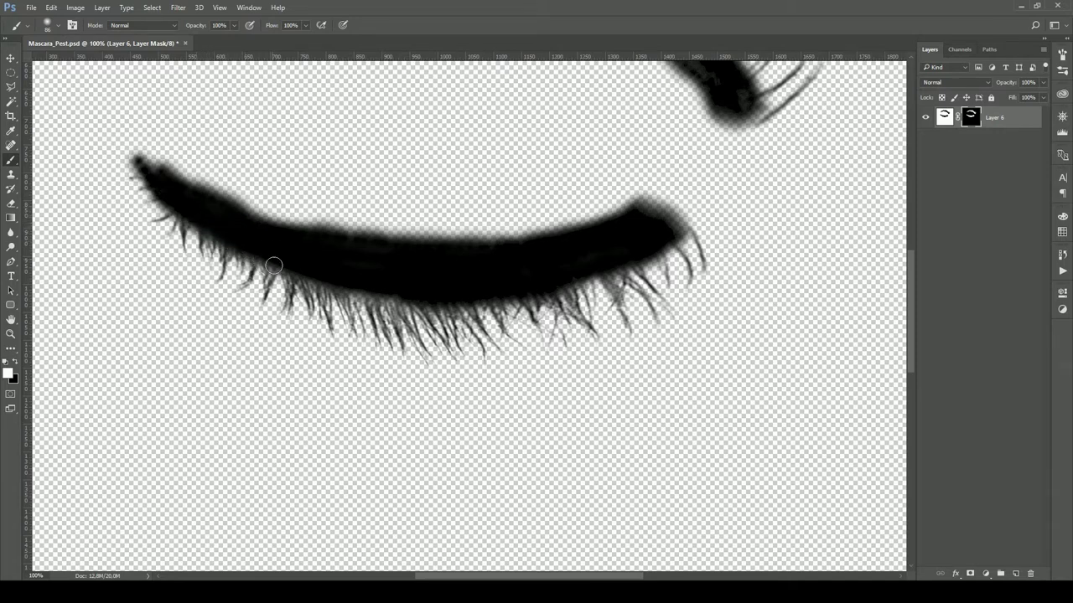
pyautogui.moveTo(323, 270); pyautogui.dragTo(361, 287)
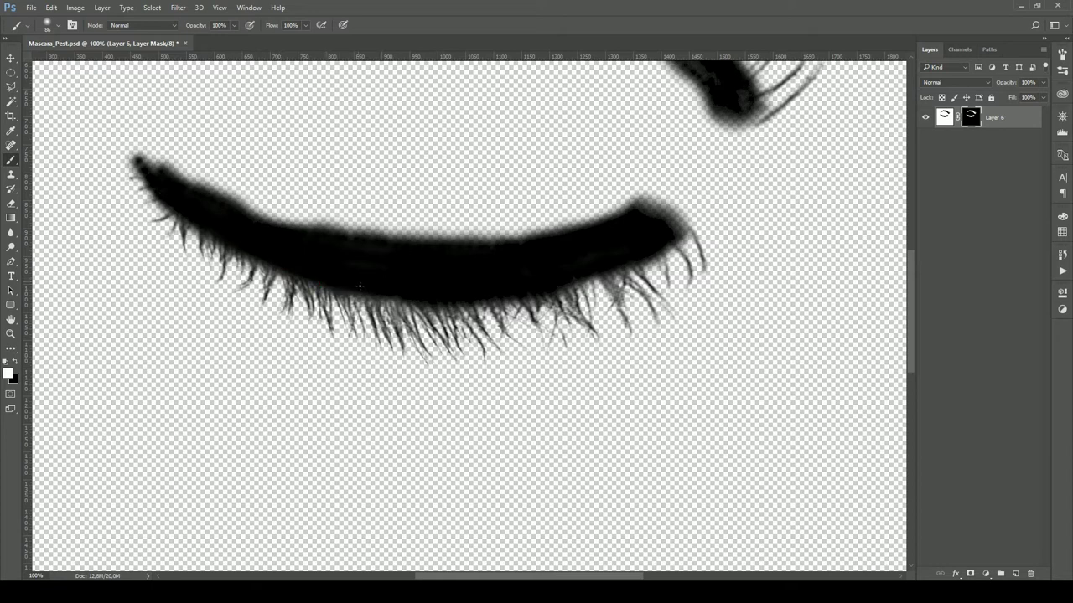
pyautogui.moveTo(578, 265); pyautogui.dragTo(515, 256)
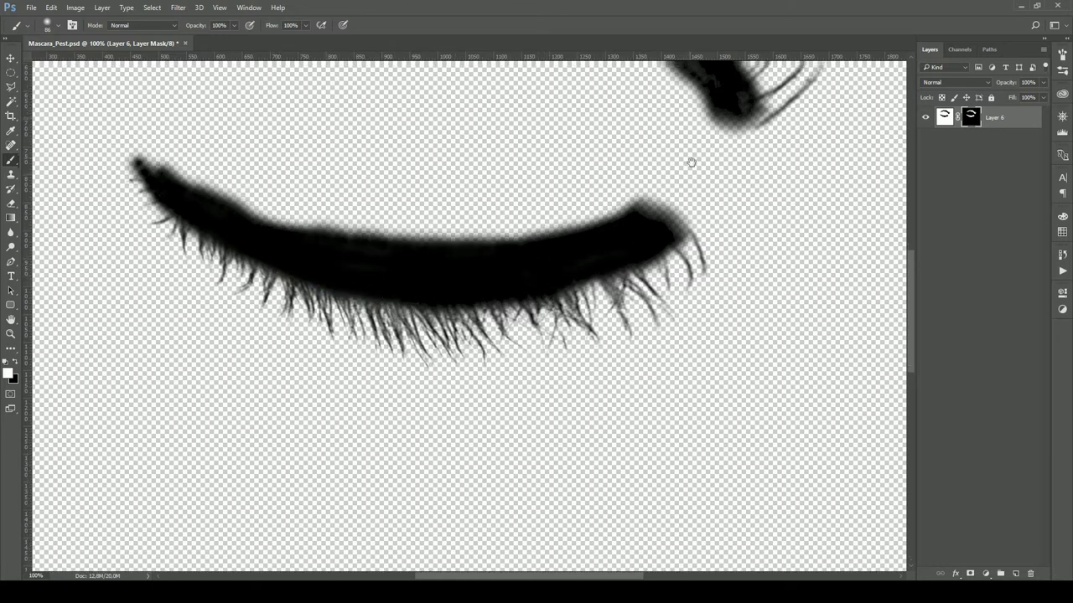
# - Paint the mask along the upper lash line to fill patchy areas and define its edges
pyautogui.moveTo(692, 161); pyautogui.dragTo(661, 307)
pyautogui.moveTo(636, 224); pyautogui.dragTo(701, 280)
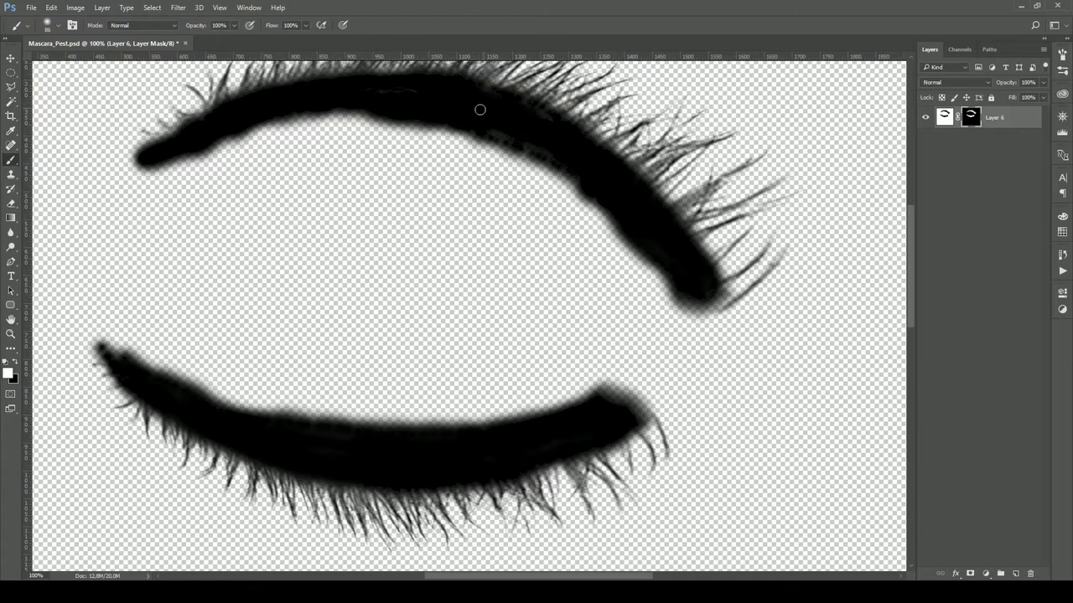
pyautogui.moveTo(492, 123); pyautogui.dragTo(503, 133)
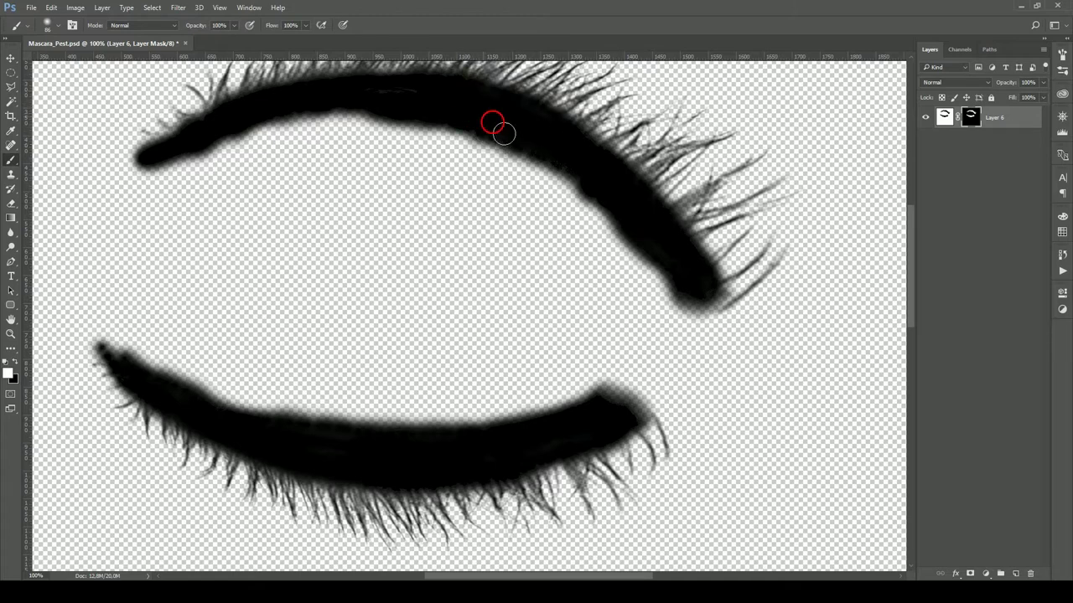
pyautogui.scroll(3, 586, 210)
pyautogui.hscroll(-5, 603, 213)
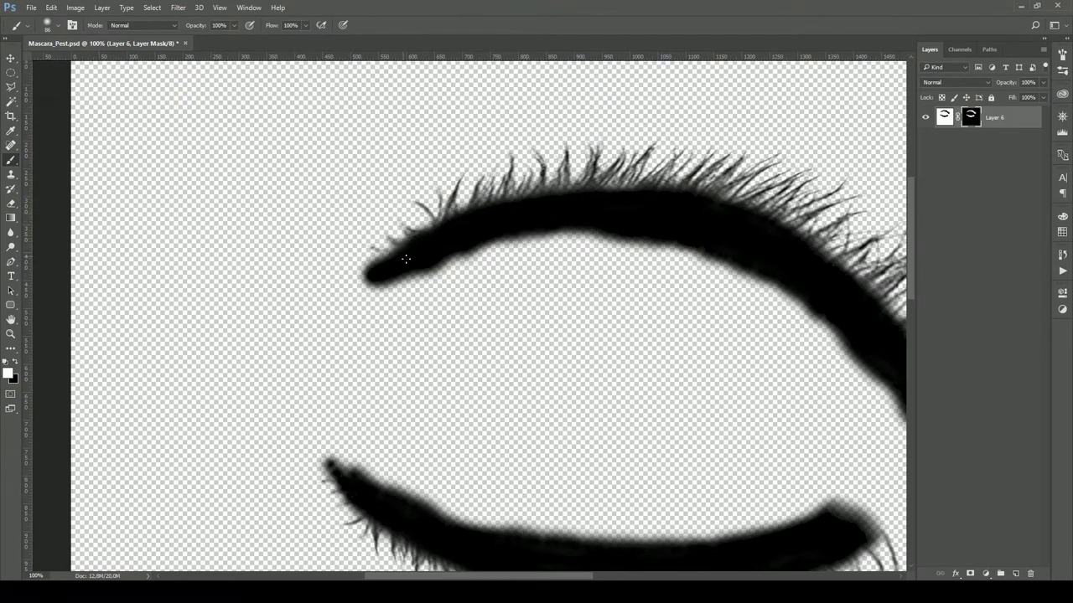
pyautogui.moveTo(622, 220)
pyautogui.mouseDown()
pyautogui.moveTo(628, 196)
pyautogui.moveTo(655, 182)
pyautogui.mouseUp()
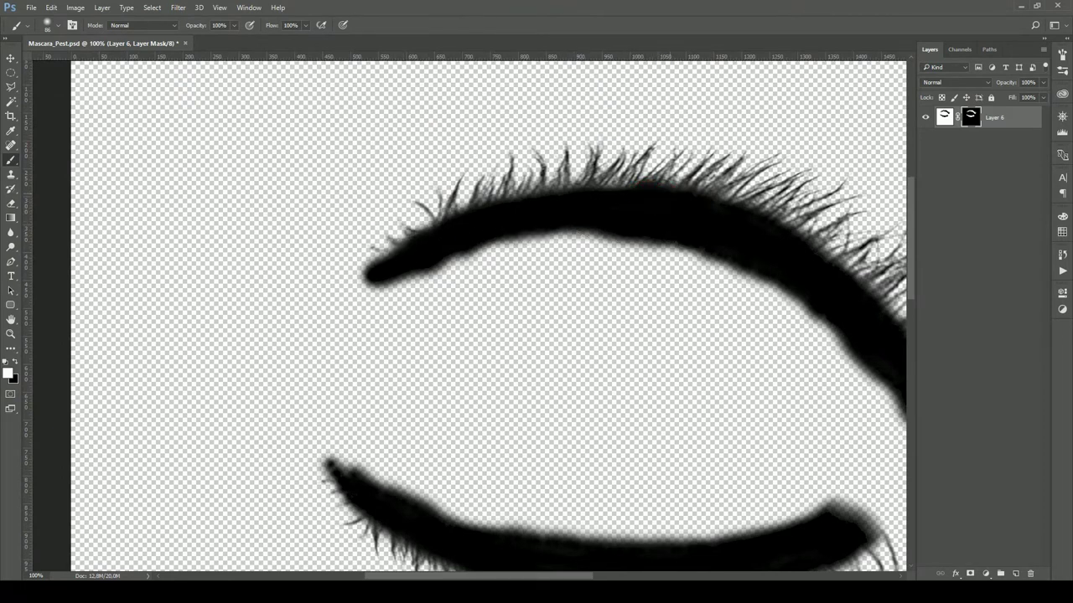
pyautogui.click(696, 196)
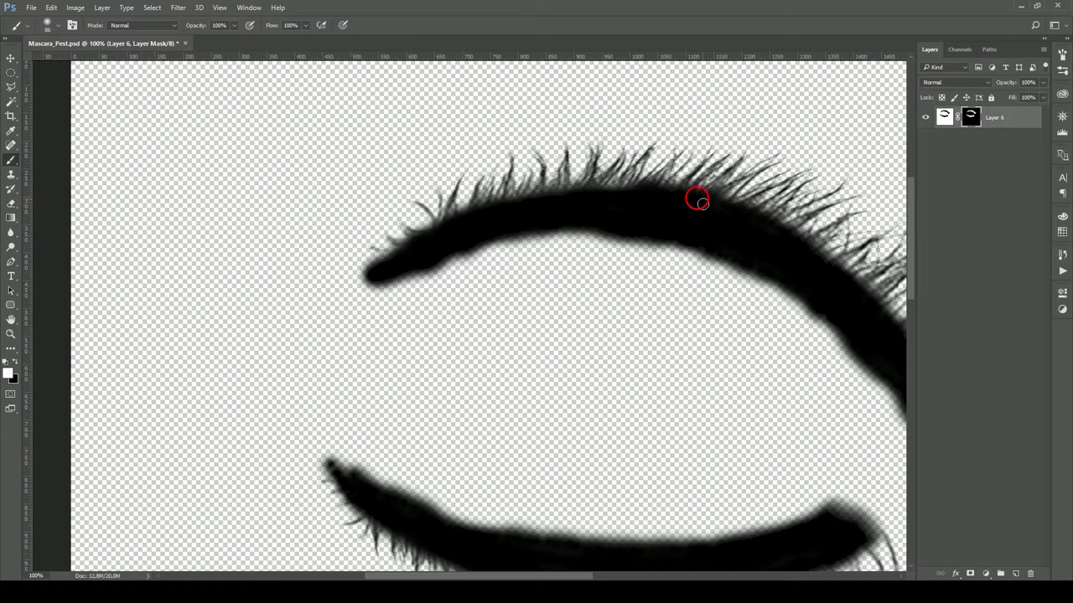
pyautogui.moveTo(561, 196)
pyautogui.mouseDown()
pyautogui.moveTo(578, 214)
pyautogui.moveTo(519, 206)
pyautogui.moveTo(434, 239)
pyautogui.mouseUp()
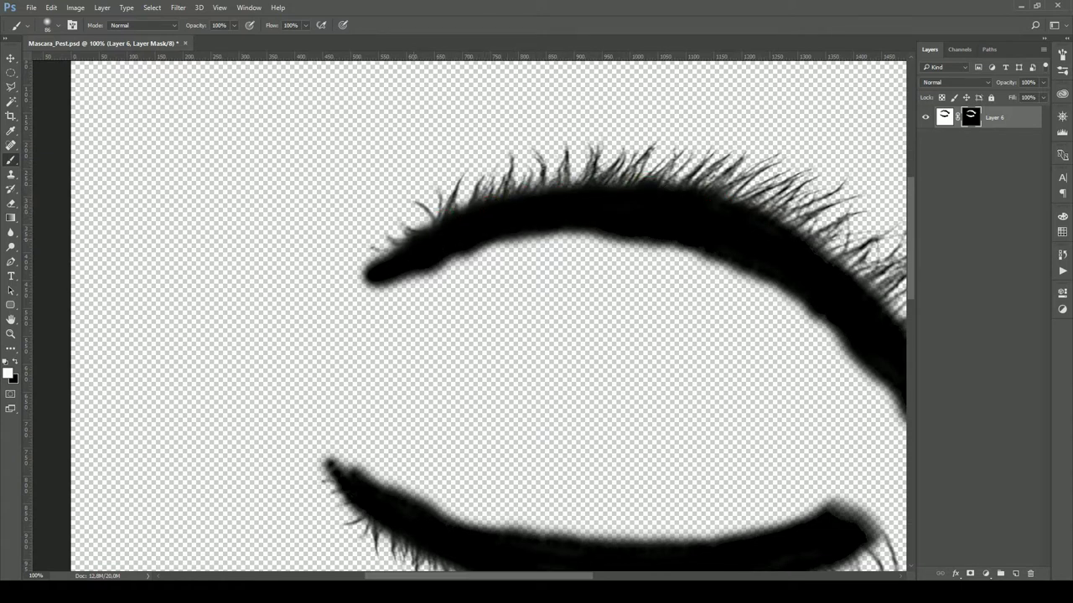
pyautogui.moveTo(687, 209)
pyautogui.mouseDown()
pyautogui.moveTo(419, 192)
pyautogui.moveTo(618, 295)
pyautogui.moveTo(657, 343)
pyautogui.moveTo(637, 310)
pyautogui.mouseUp()
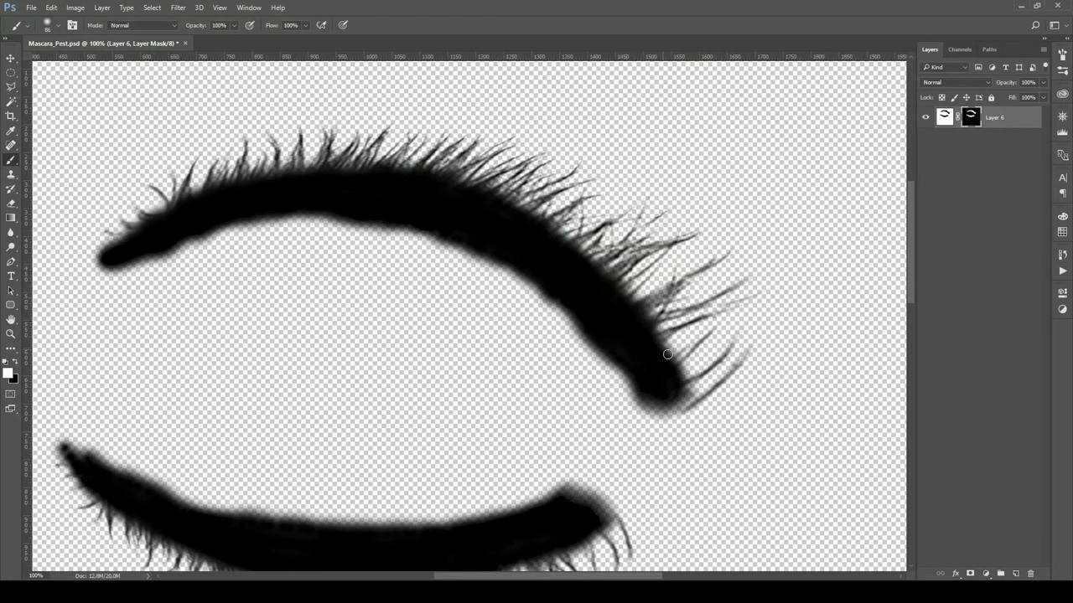
pyautogui.moveTo(527, 376); pyautogui.dragTo(637, 255)
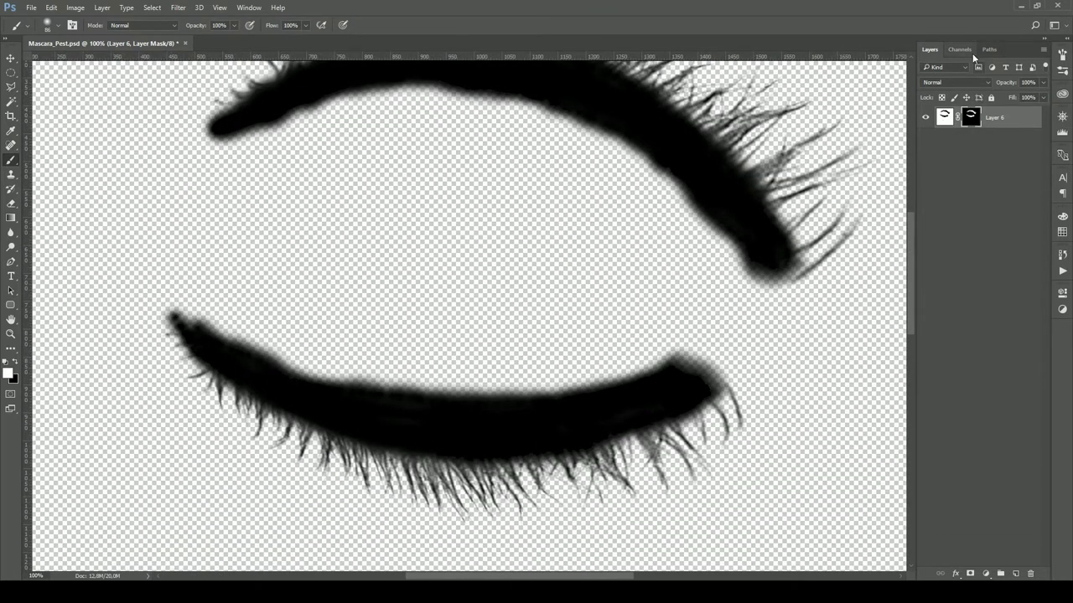
# - Apply Layer 6's layer mask permanently and zoom out to see the whole canvas
pyautogui.rightClick(970, 119)
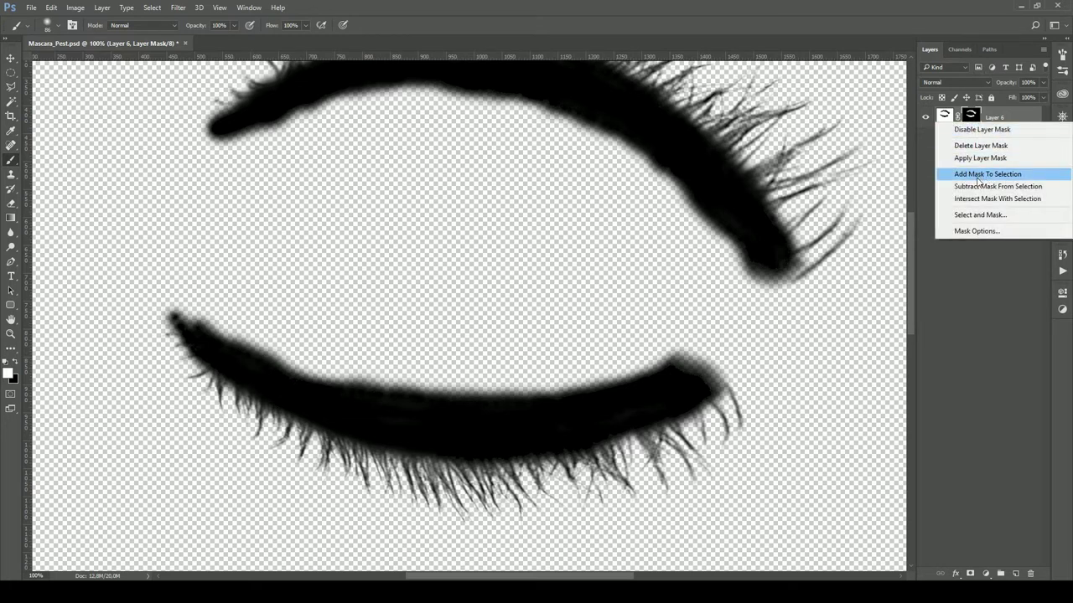
pyautogui.click(973, 159)
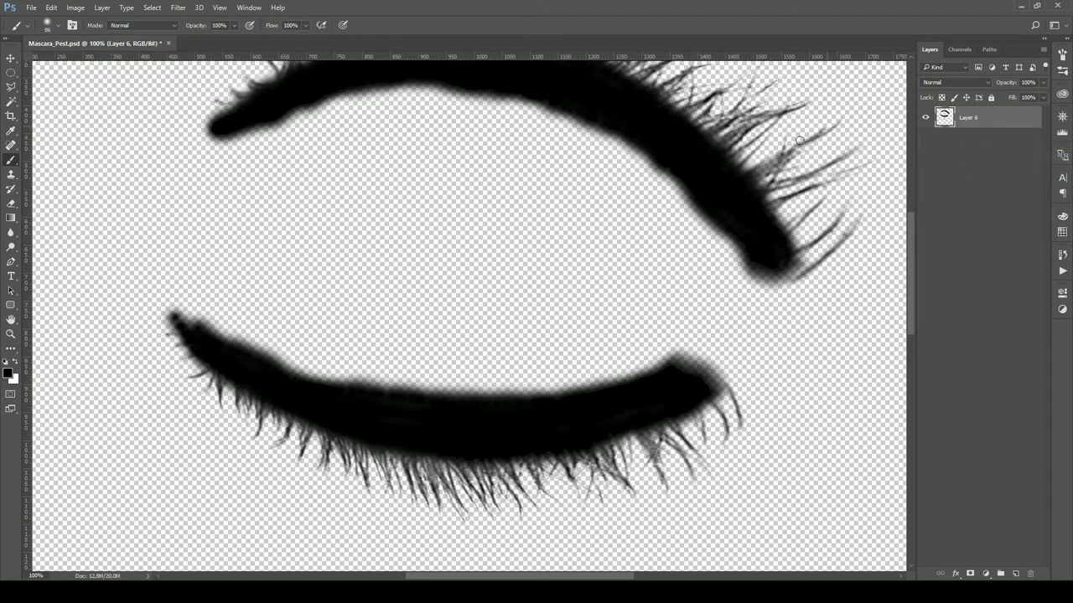
pyautogui.click(11, 333)
pyautogui.keyDown('alt'); pyautogui.click(558, 279); pyautogui.keyUp('alt')
pyautogui.keyDown('alt'); pyautogui.click(558, 281); pyautogui.keyUp('alt')
pyautogui.keyDown('alt'); pyautogui.click(515, 124); pyautogui.keyUp('alt')
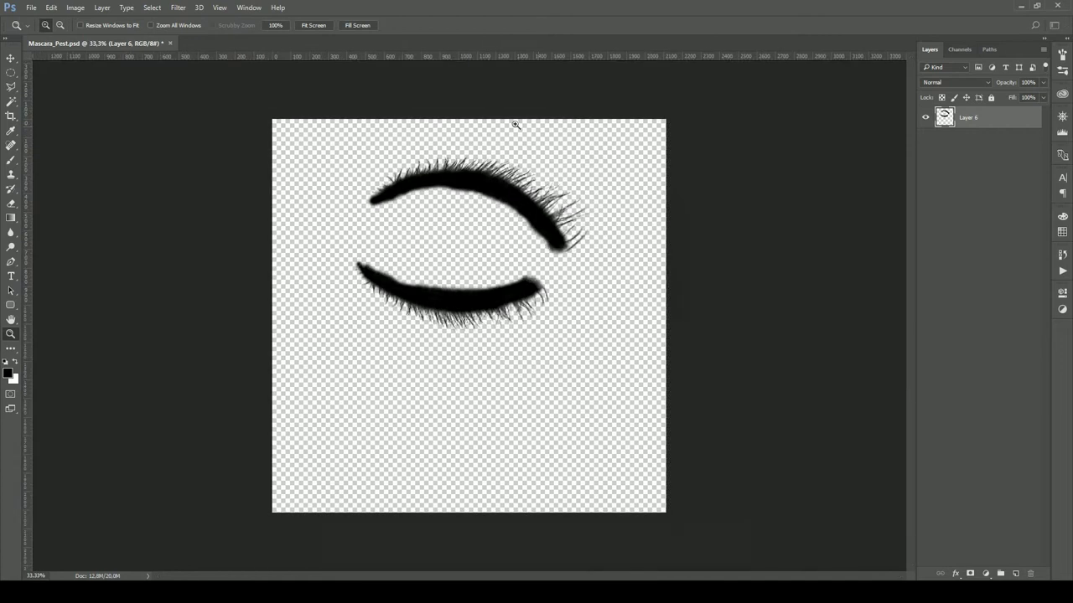
# - Inspect the Alpha 1 channel on its own, then reselect Layer 6 in Layers
pyautogui.click(962, 50)
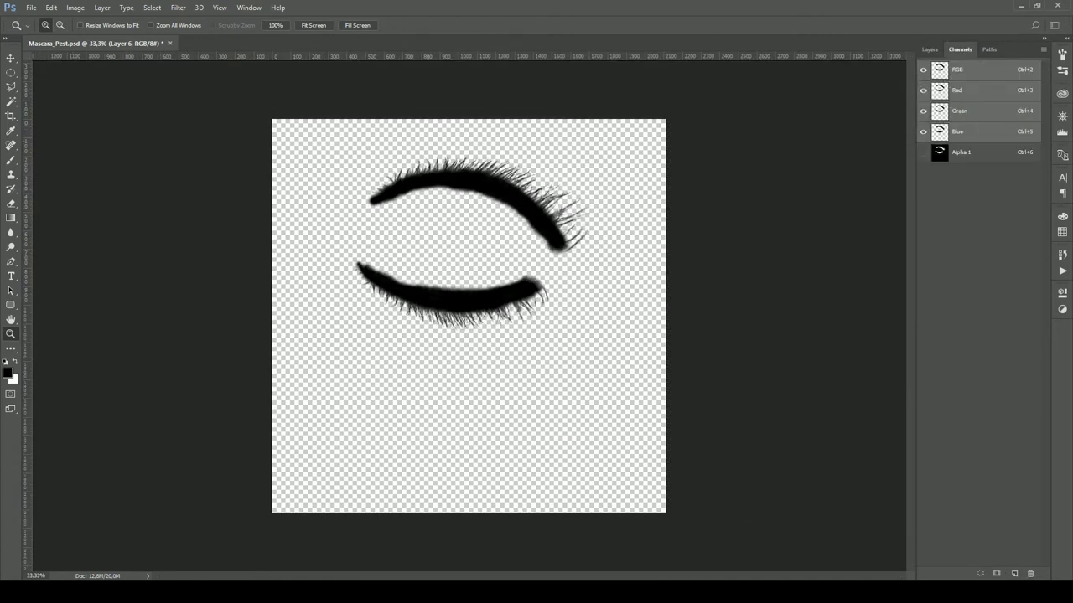
pyautogui.click(962, 155)
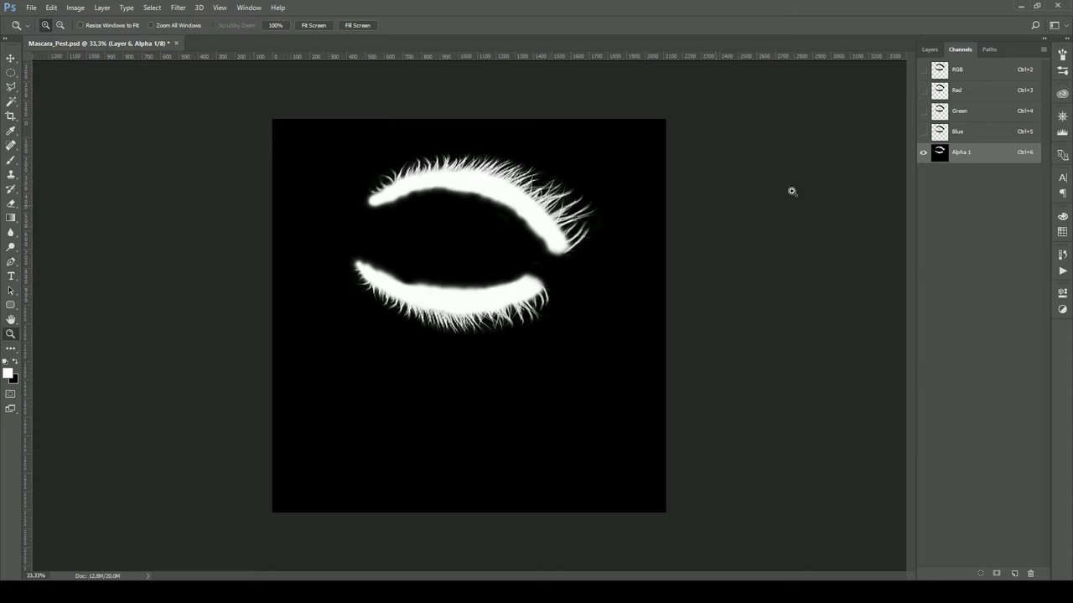
pyautogui.click(934, 50)
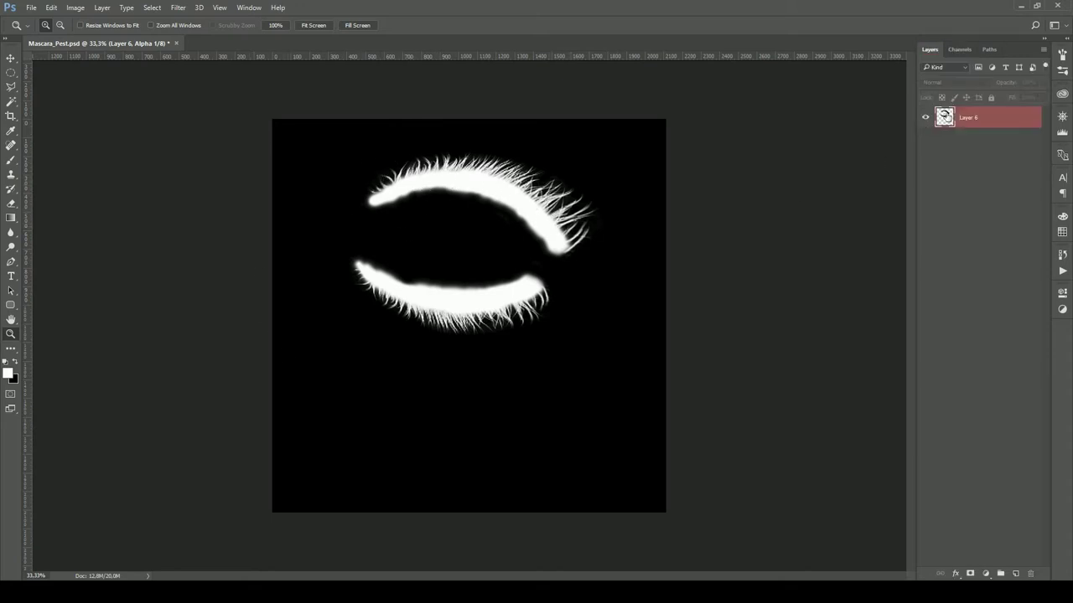
pyautogui.click(947, 118)
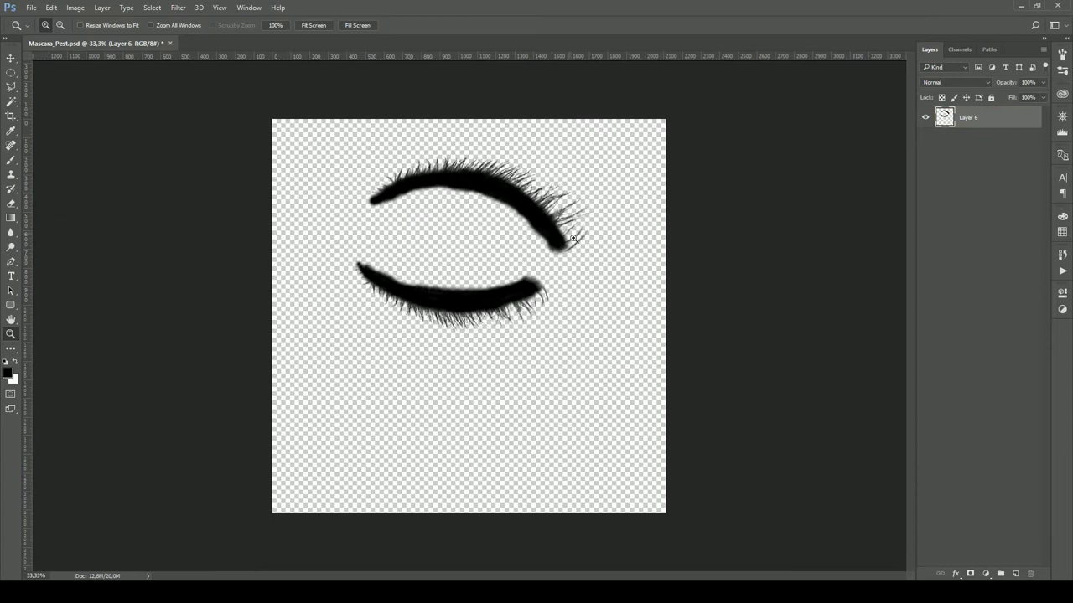
# - Save the image as Mascara_Pest.tif in TIFF format with layers, accepting both TIFF prompts
pyautogui.click(31, 7)
pyautogui.click(84, 132)
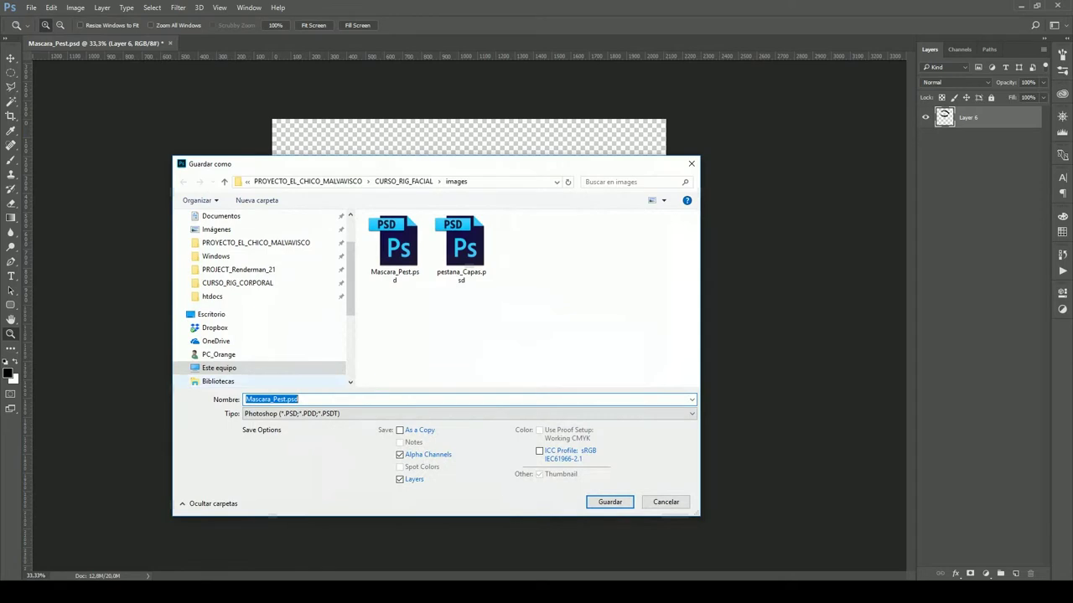
pyautogui.click(297, 414)
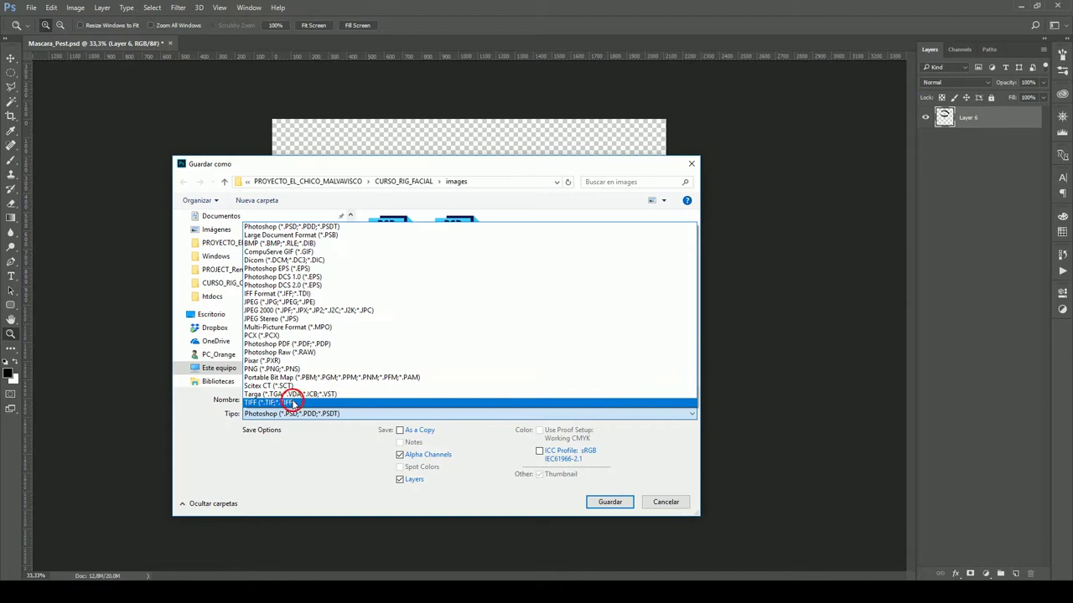
pyautogui.click(293, 403)
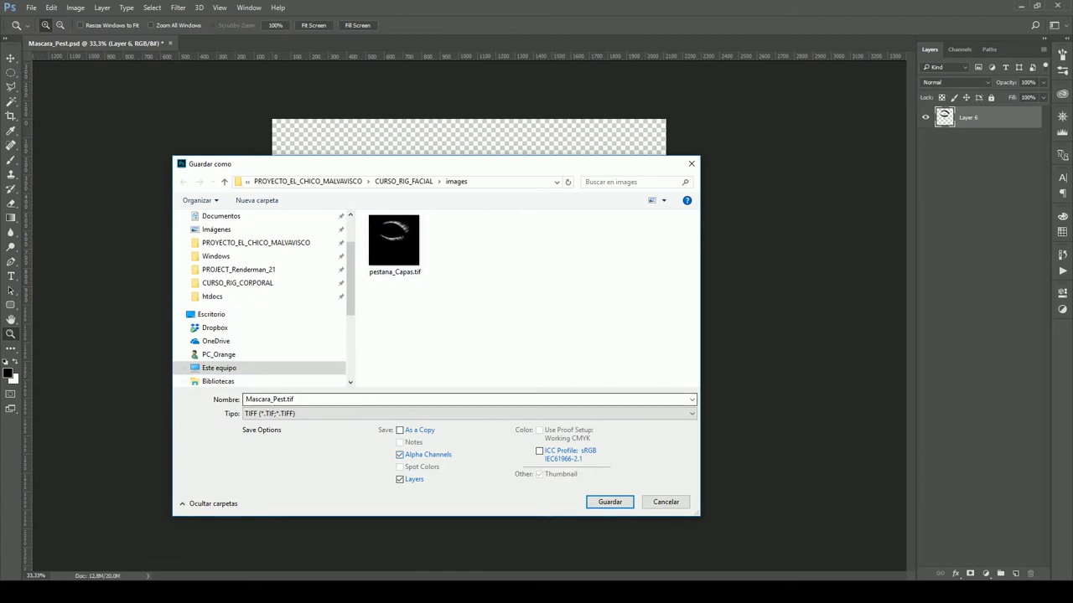
pyautogui.click(613, 503)
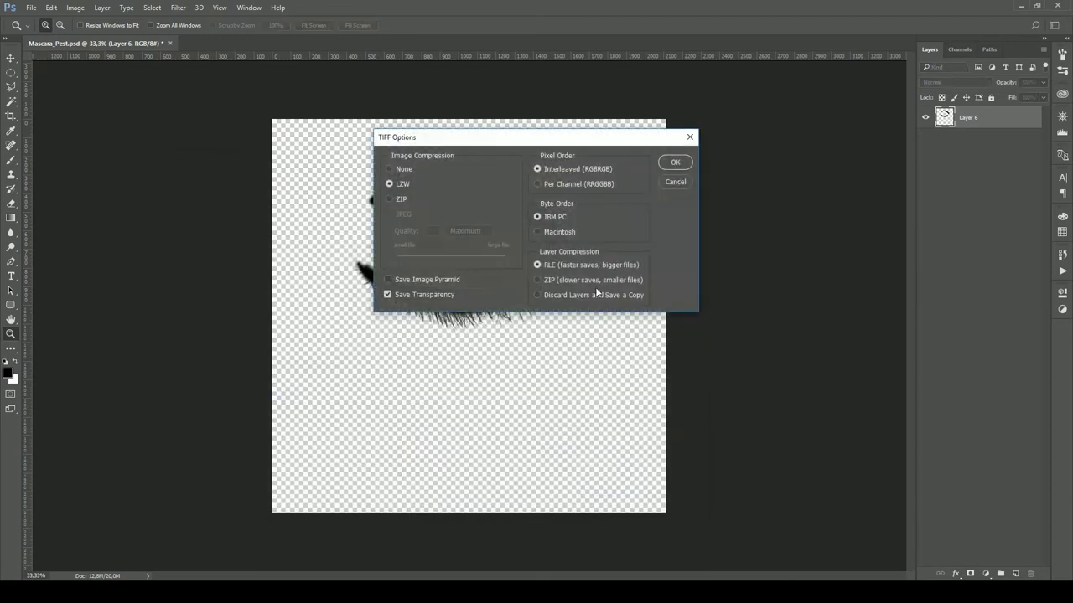
pyautogui.click(674, 163)
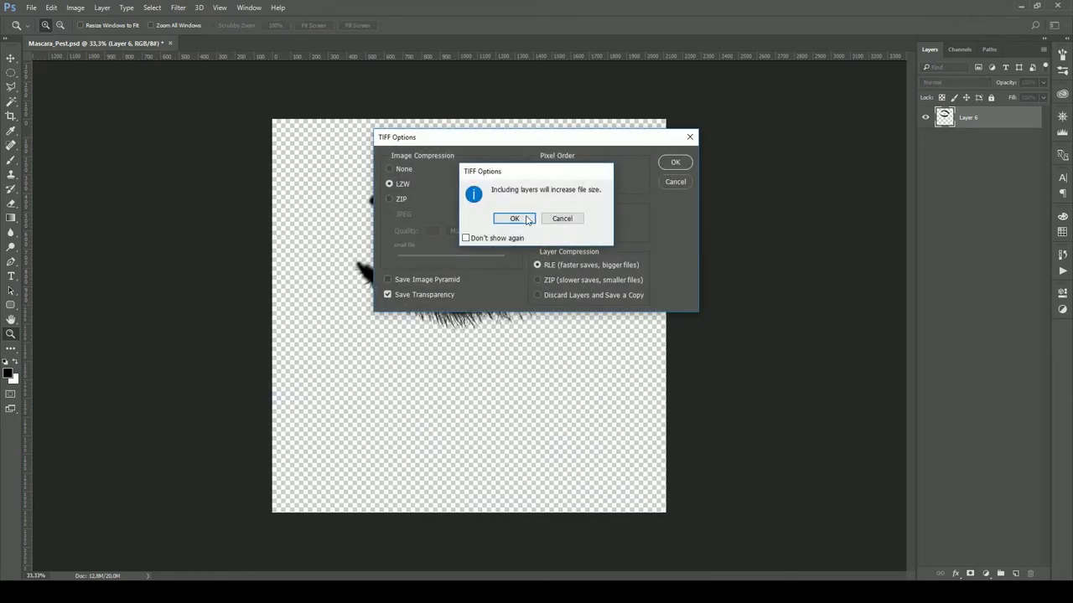
pyautogui.click(524, 220)
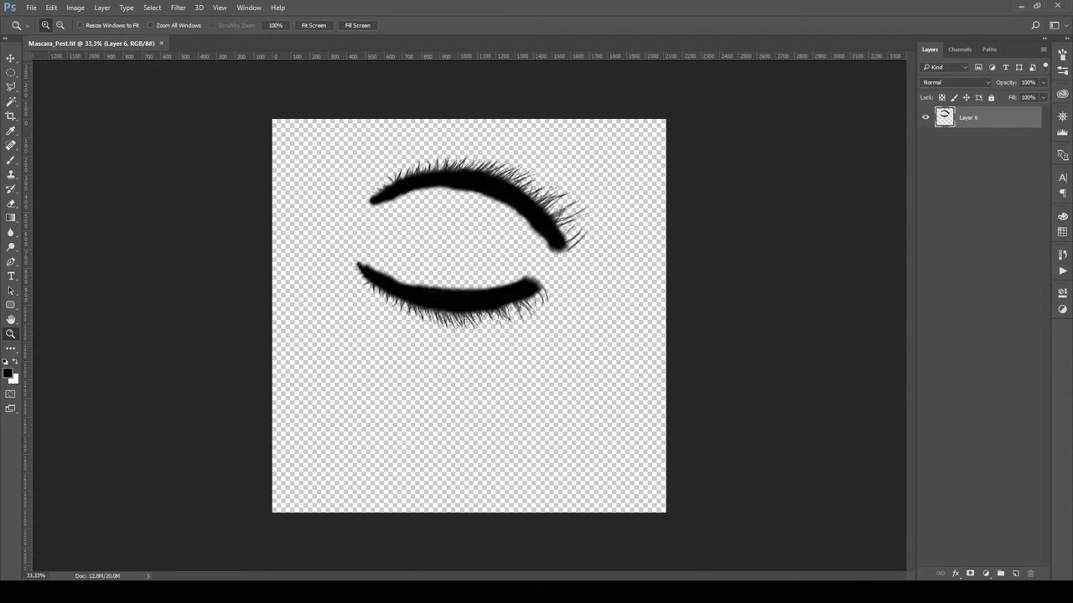
pyautogui.click(488, 545)
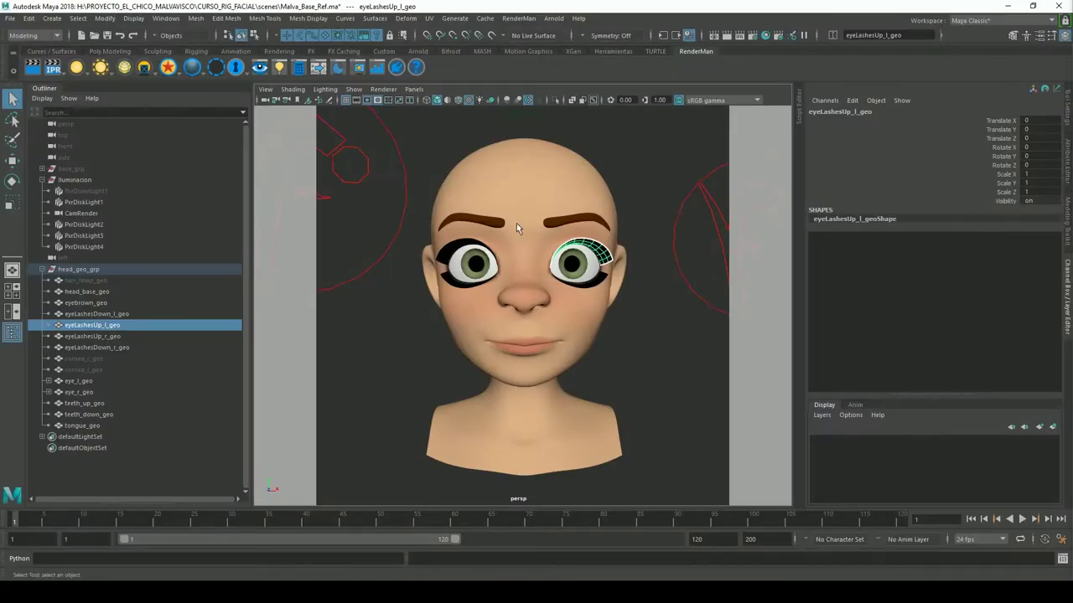
# - Reselect eyeLashesUp_l_geo and bring up the Pxr_Pestana shader in the Attribute Editor
pyautogui.click(640, 234)
pyautogui.click(603, 263)
pyautogui.click(1070, 191)
pyautogui.click(991, 109)
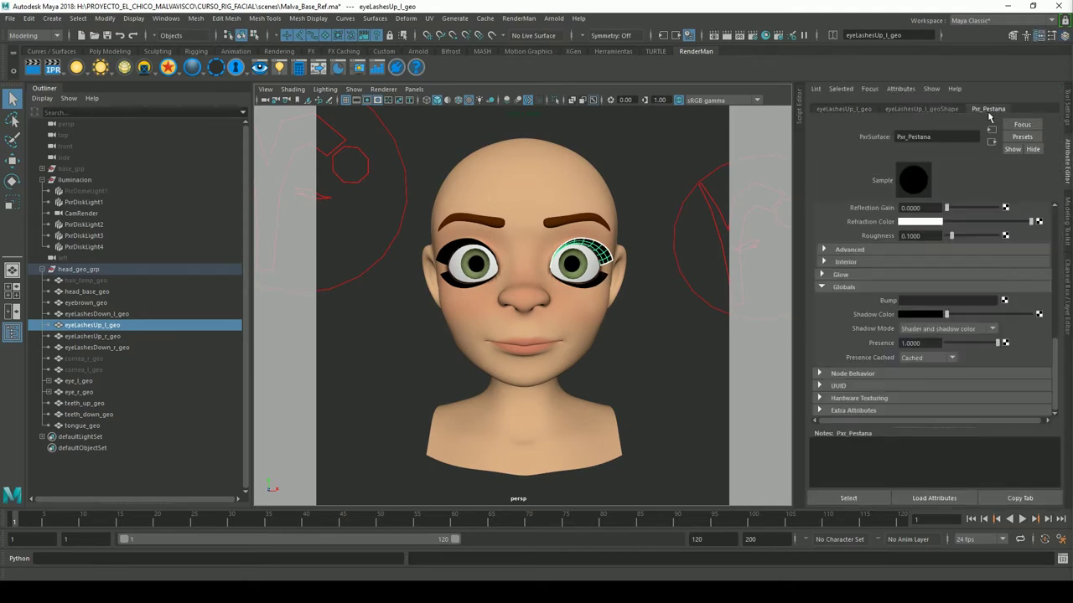
pyautogui.scroll(-3, 859, 227)
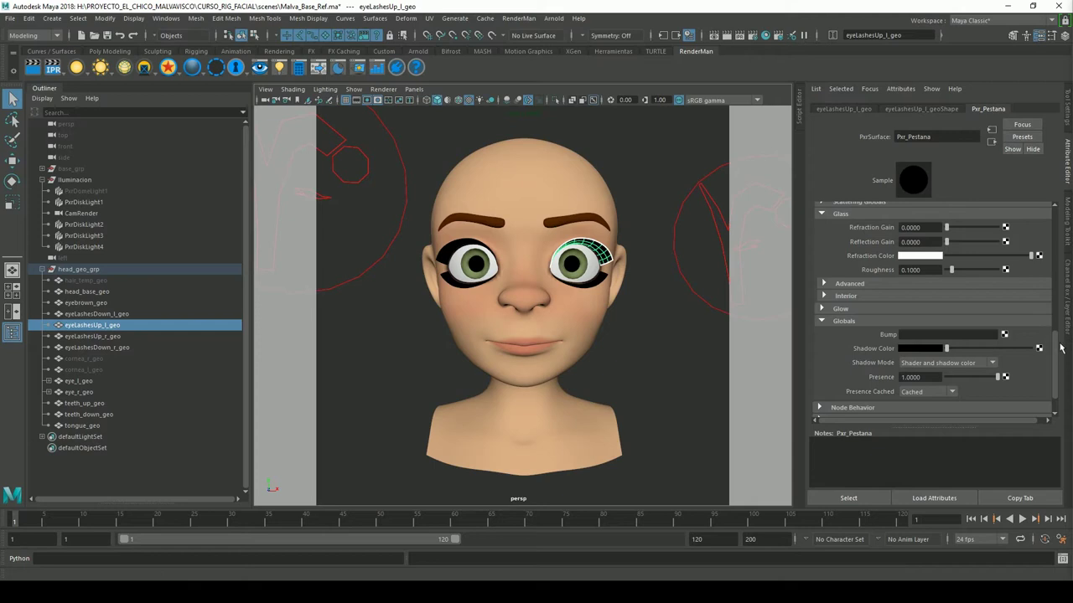
pyautogui.scroll(3, 930, 310)
pyautogui.scroll(3, 930, 310)
pyautogui.scroll(3, 931, 310)
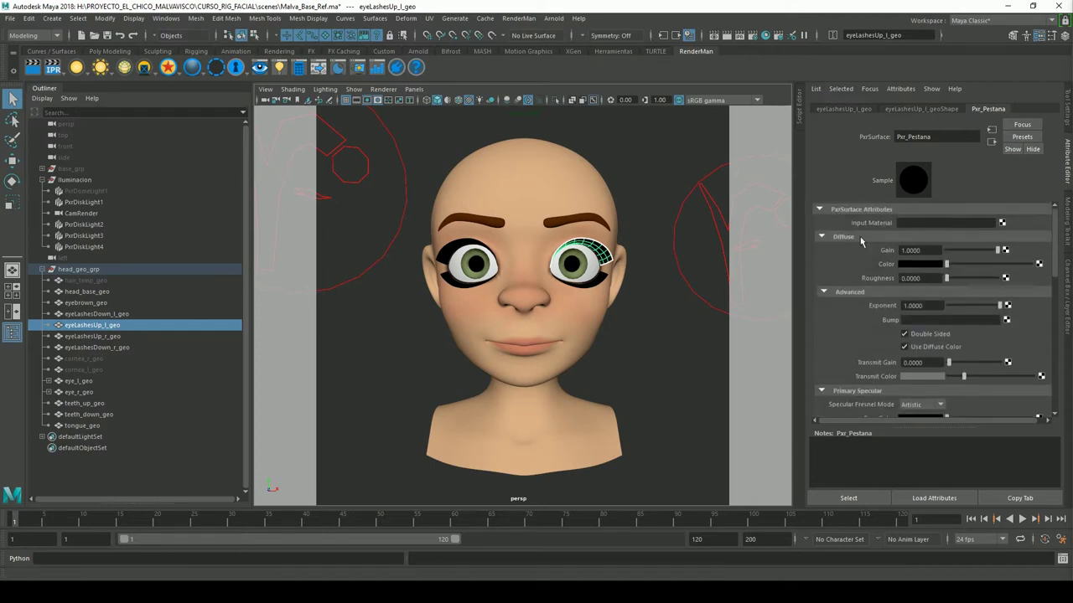
# - Set Pxr_Pestana's Diffuse Color to full white and start mapping a texture onto Presence
pyautogui.moveTo(948, 264); pyautogui.dragTo(1039, 272)
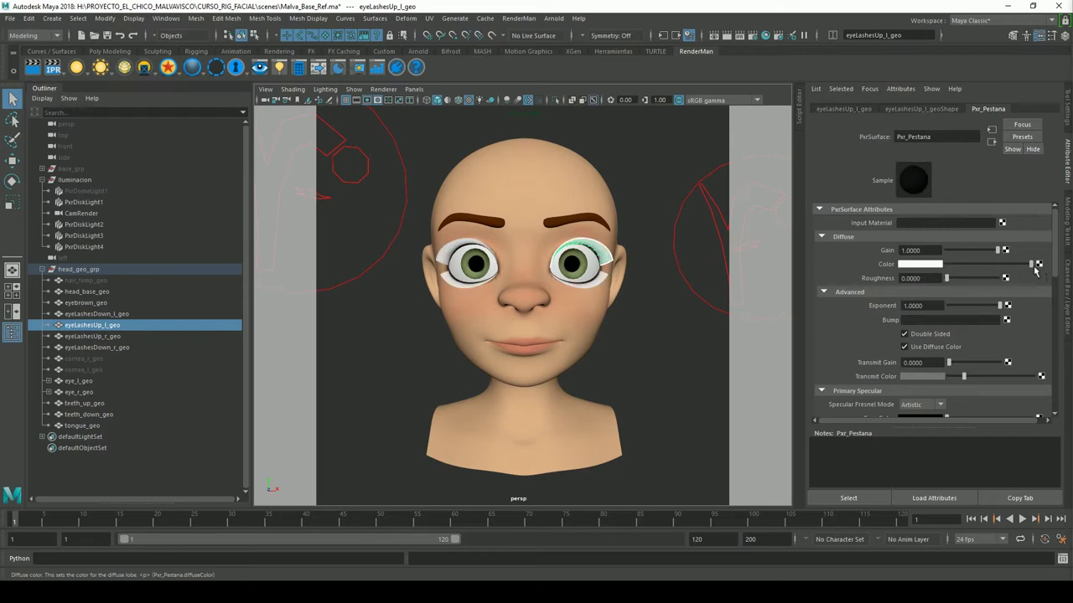
pyautogui.click(1033, 264)
pyautogui.moveTo(1053, 266); pyautogui.dragTo(1053, 291)
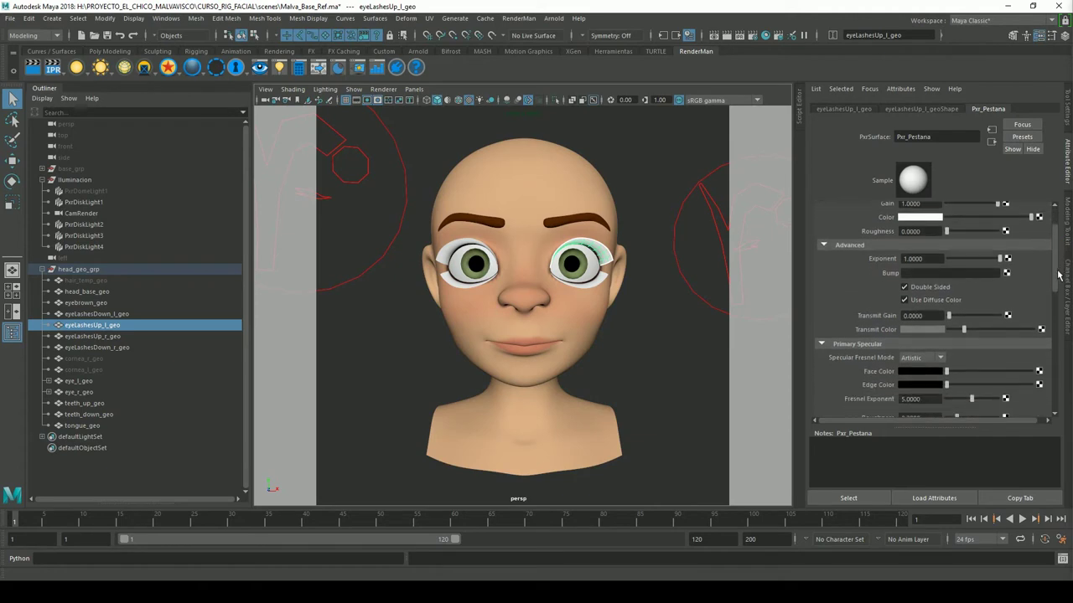
pyautogui.scroll(-3, 1028, 399)
pyautogui.scroll(-3, 1029, 398)
pyautogui.scroll(-3, 1028, 398)
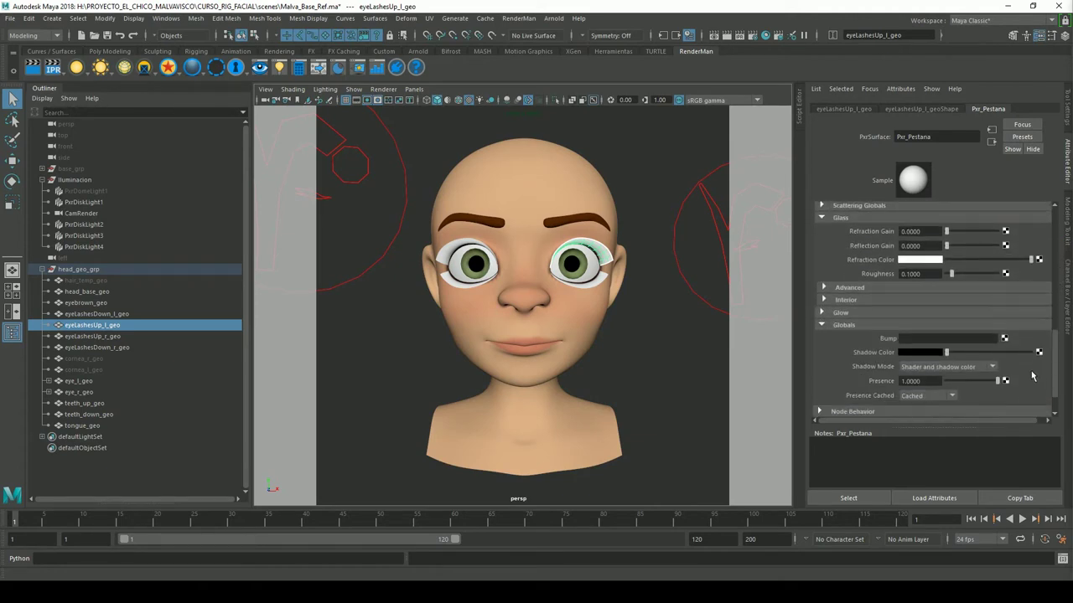
pyautogui.scroll(-3, 1028, 398)
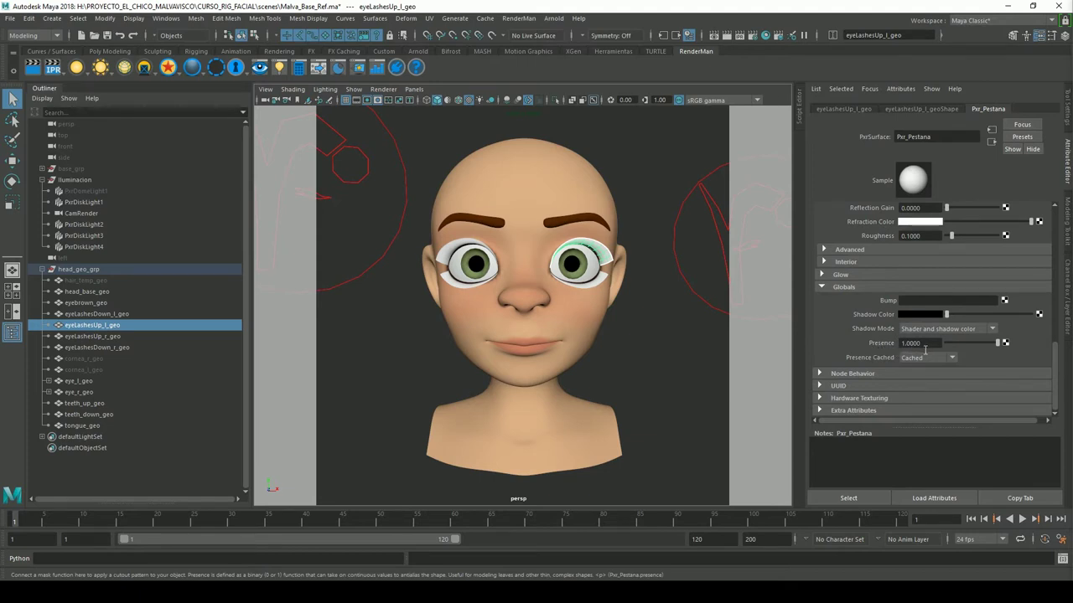
pyautogui.click(1005, 343)
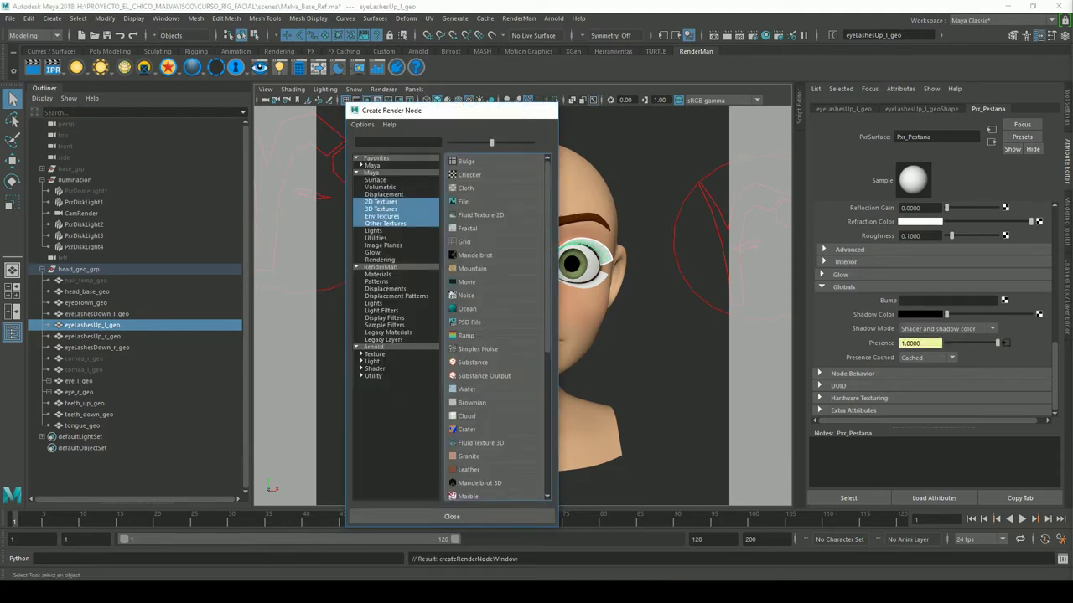
# - Connect a new File texture (file11) to Presence, leaving its image unset
pyautogui.click(462, 202)
pyautogui.click(1040, 260)
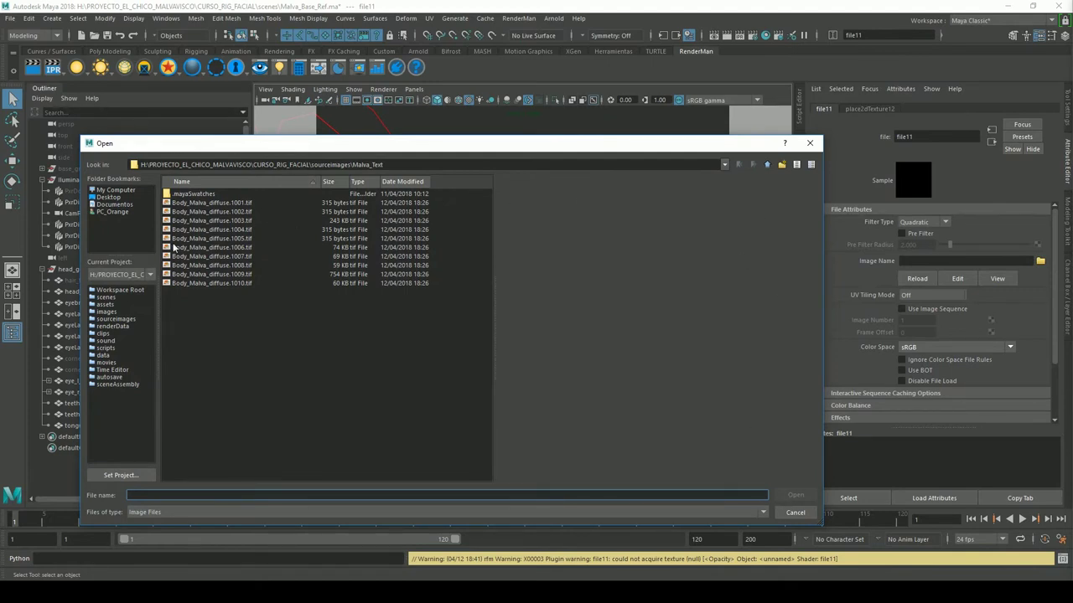
pyautogui.click(795, 512)
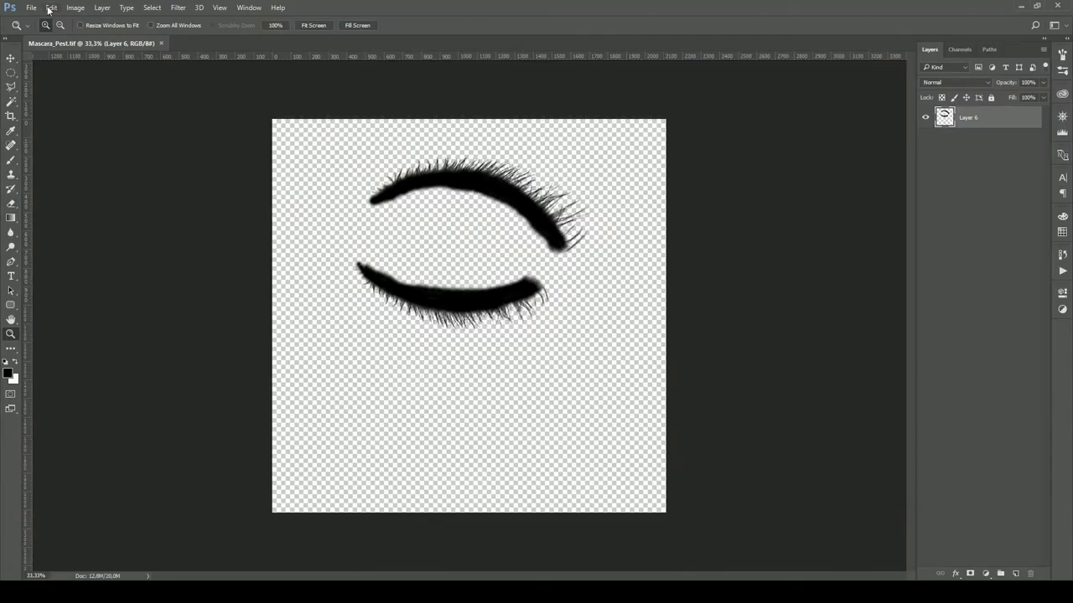
# - Re-save the mask as Mascara_Pest.tif in sourceimages/Malva_Text, accepting the TIFF options
pyautogui.click(31, 7)
pyautogui.click(49, 132)
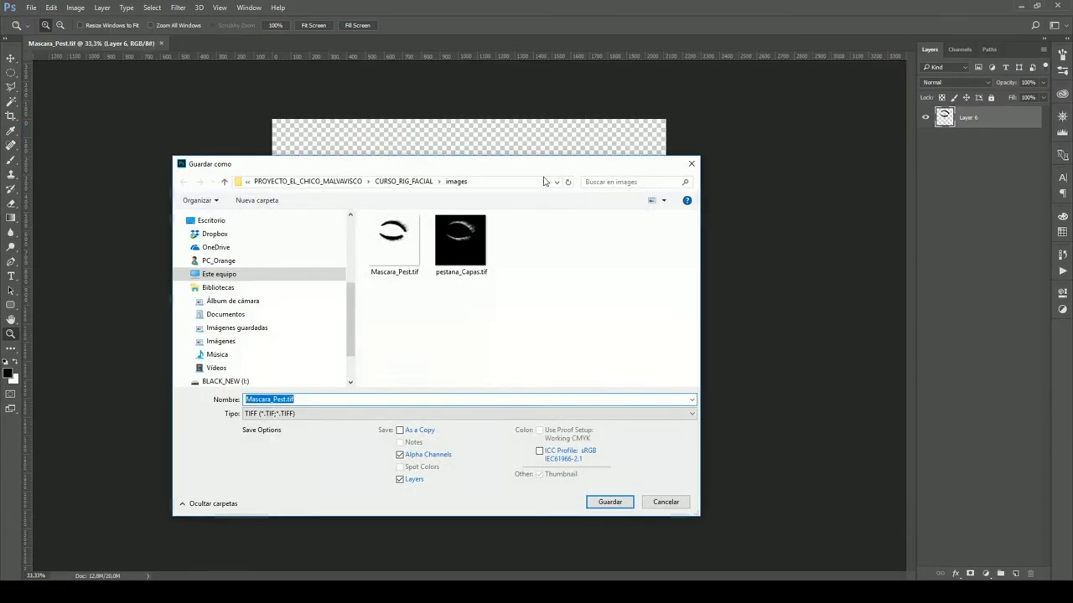
pyautogui.click(404, 181)
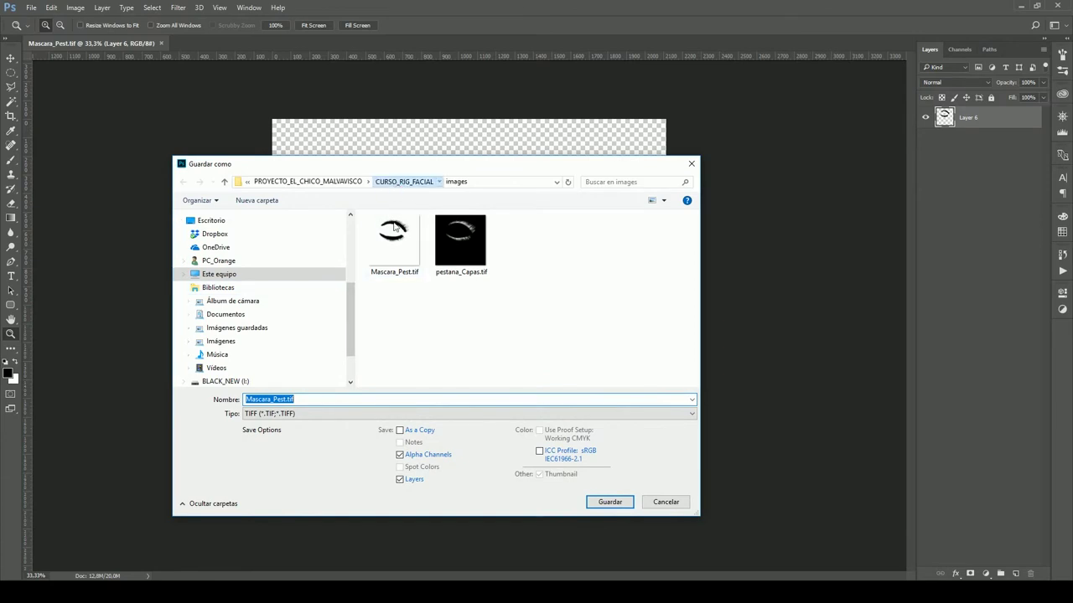
pyautogui.scroll(-2, 520, 335)
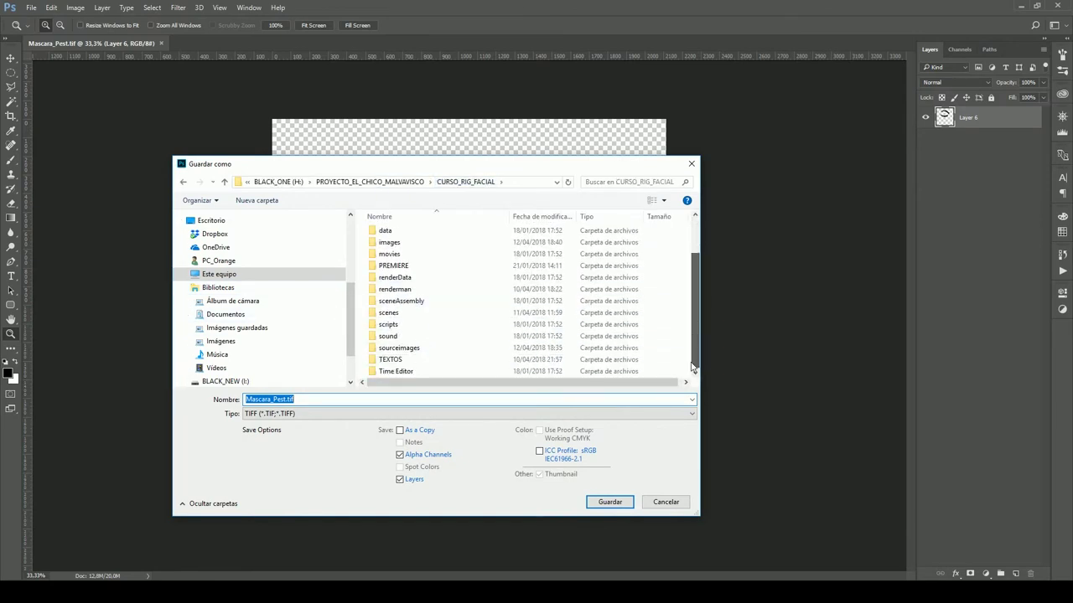
pyautogui.click(417, 349)
pyautogui.doubleClick(417, 349)
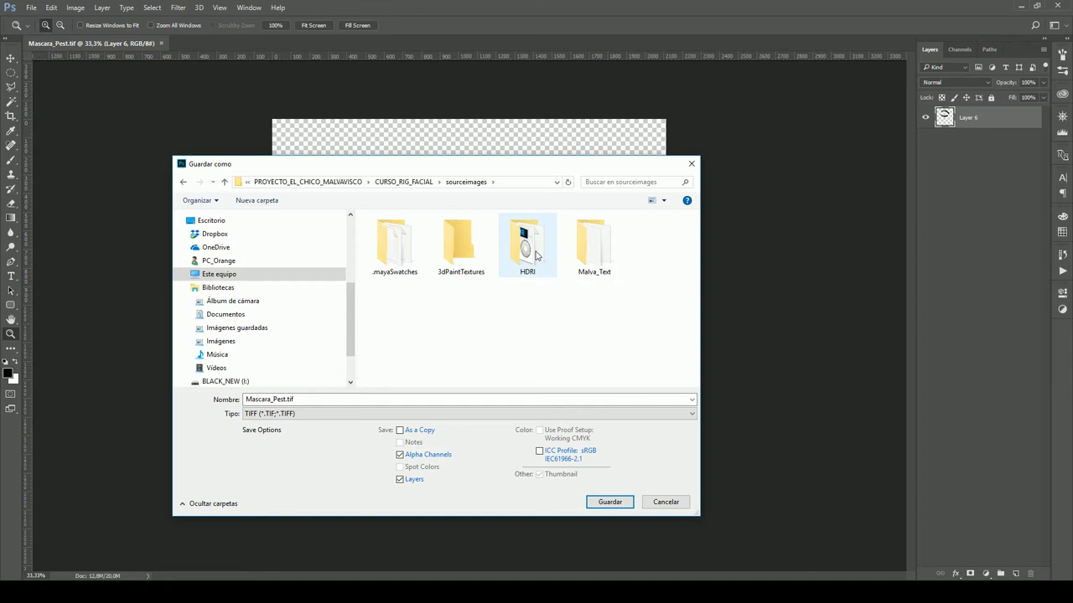
pyautogui.doubleClick(589, 255)
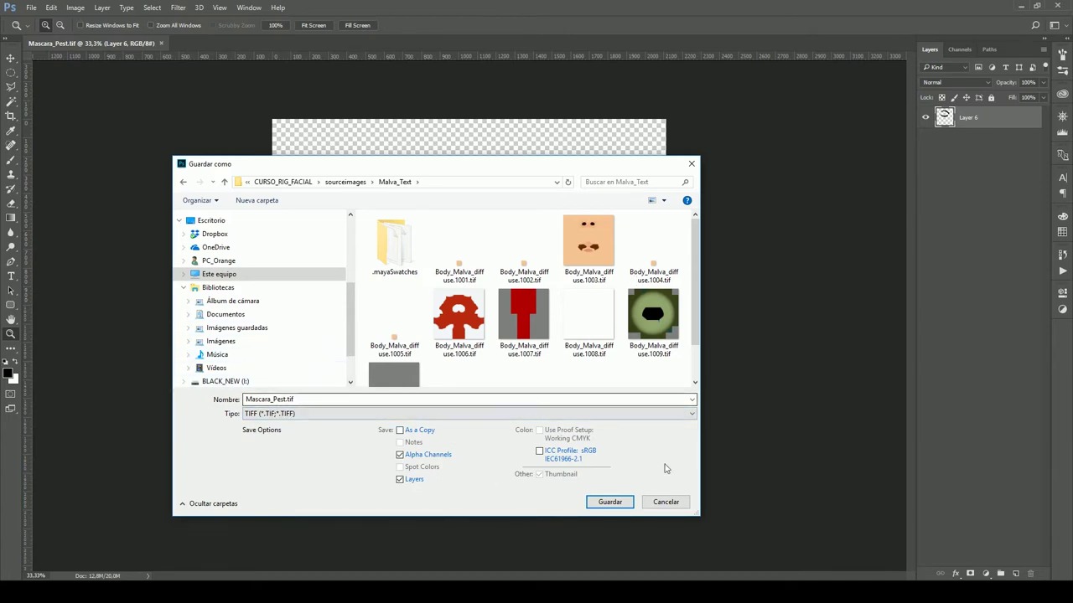
pyautogui.click(614, 505)
pyautogui.click(617, 507)
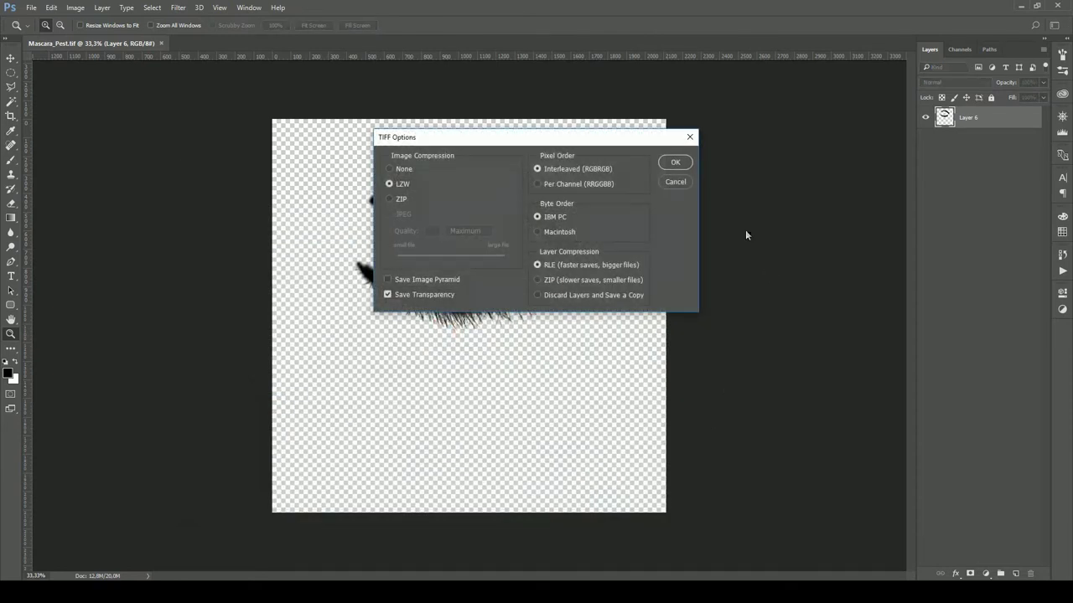
pyautogui.click(677, 163)
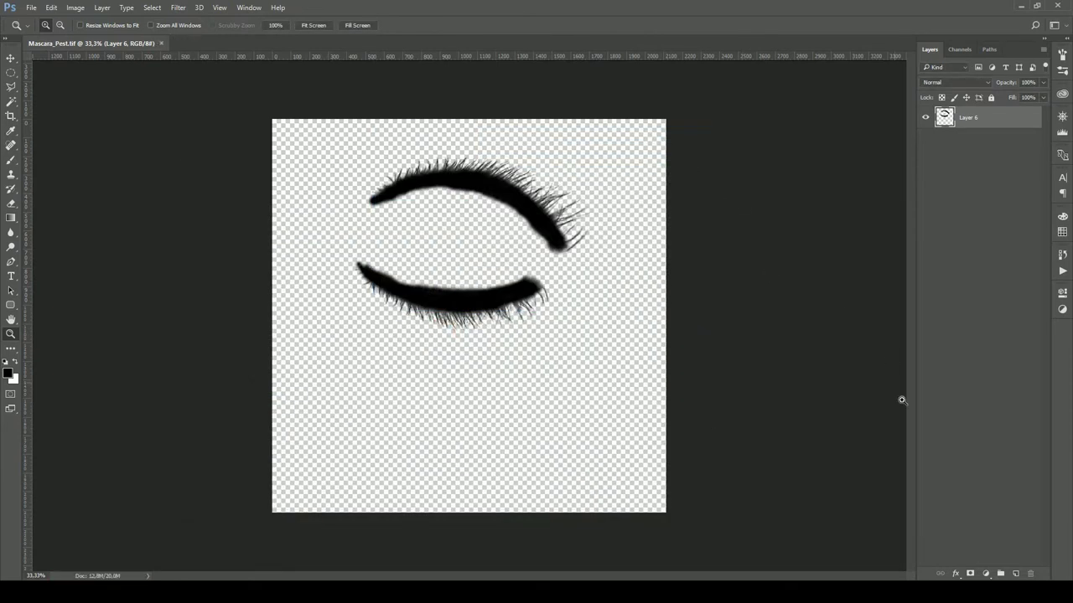
pyautogui.click(465, 553)
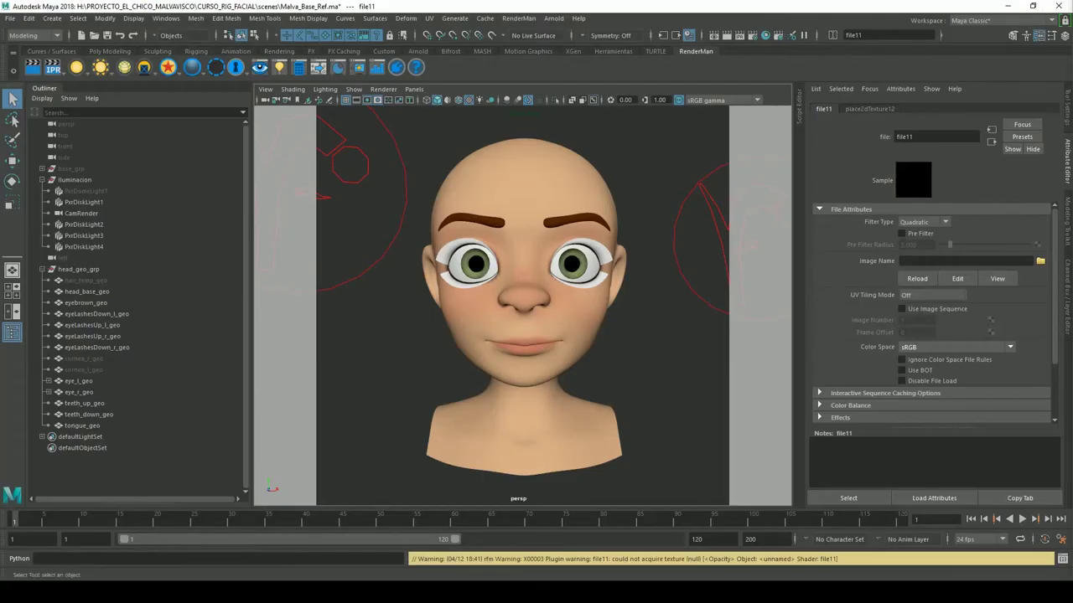
# - Load sourceimages/Malva_Text/Mascara_Pest.tif as the file11 texture's image
pyautogui.click(1040, 262)
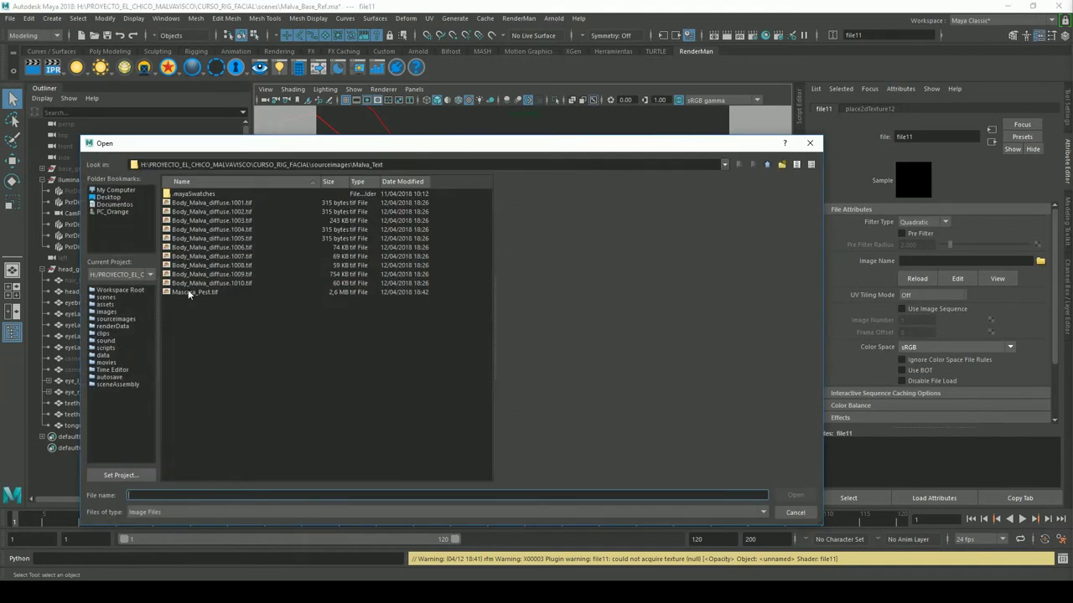
pyautogui.doubleClick(191, 292)
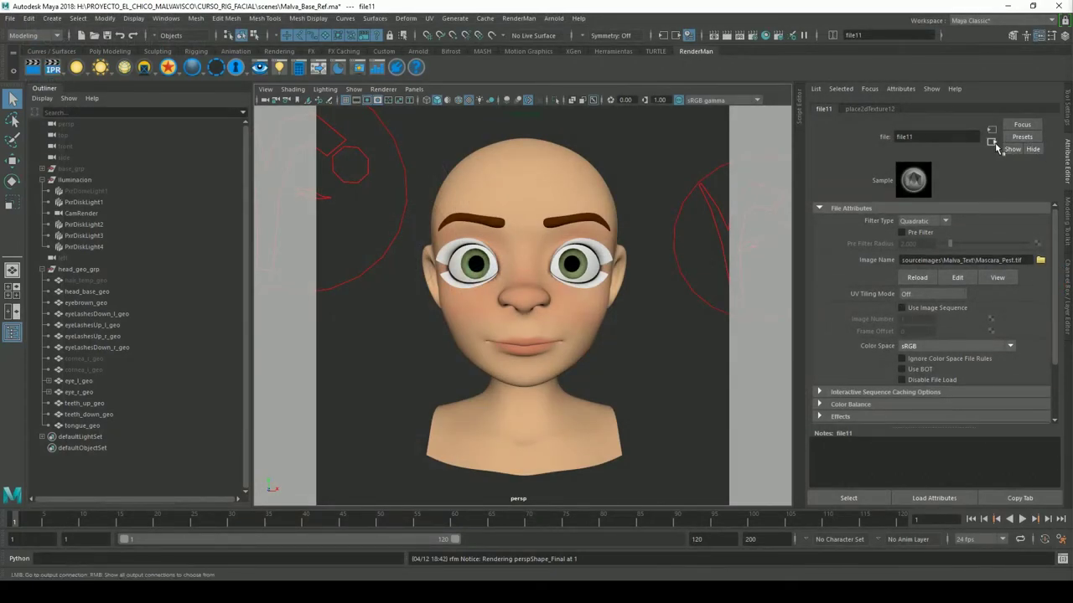
# - Set the Pxr_Pestana Diffuse Color to black and start mapping a texture onto it
pyautogui.click(992, 142)
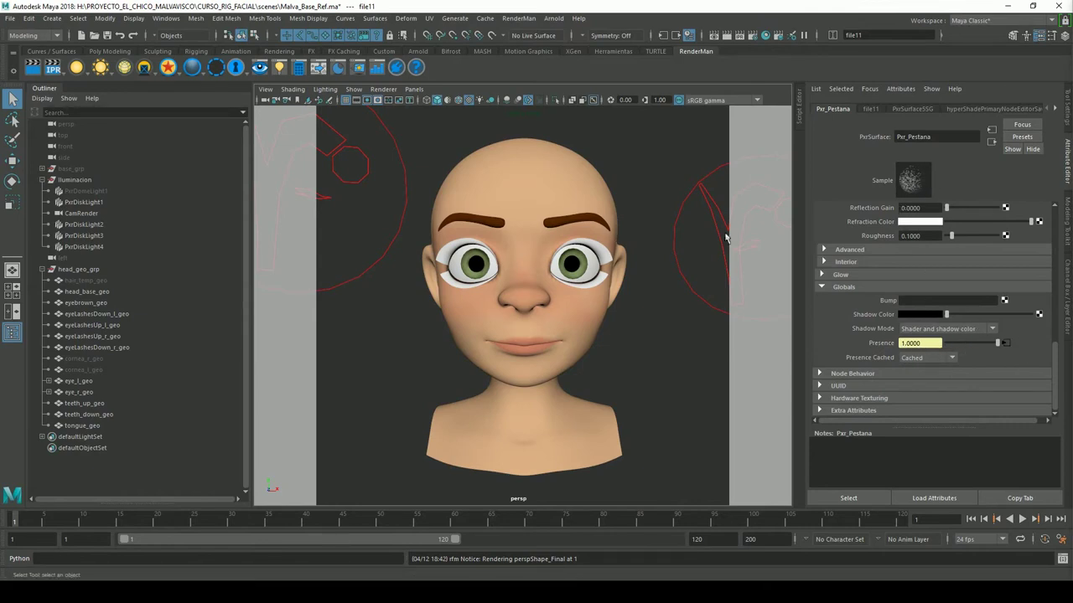
pyautogui.moveTo(1064, 359); pyautogui.dragTo(1069, 220)
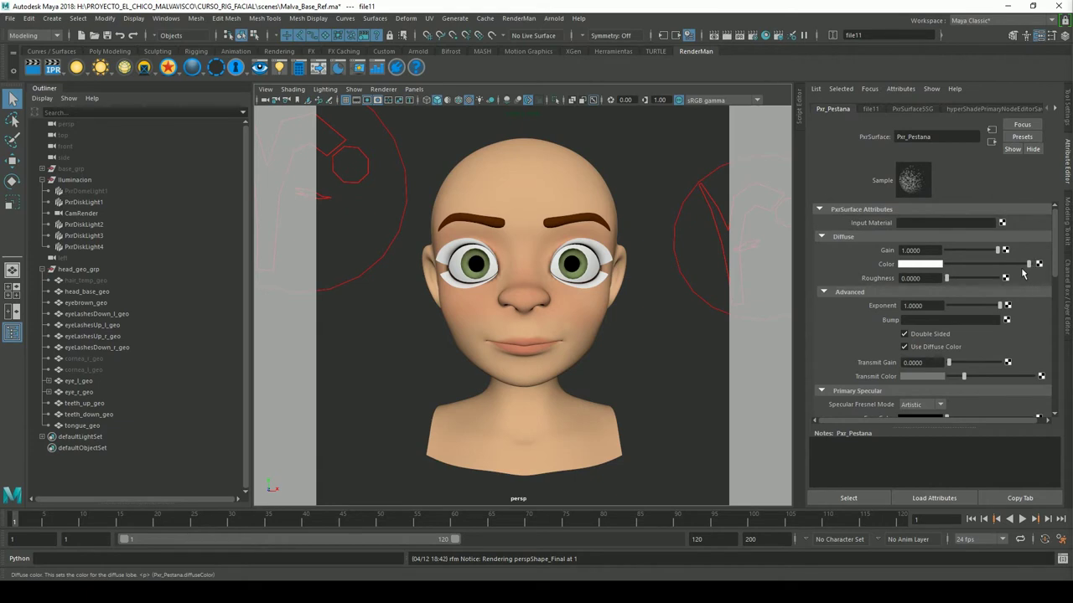
pyautogui.moveTo(1030, 265); pyautogui.dragTo(939, 268)
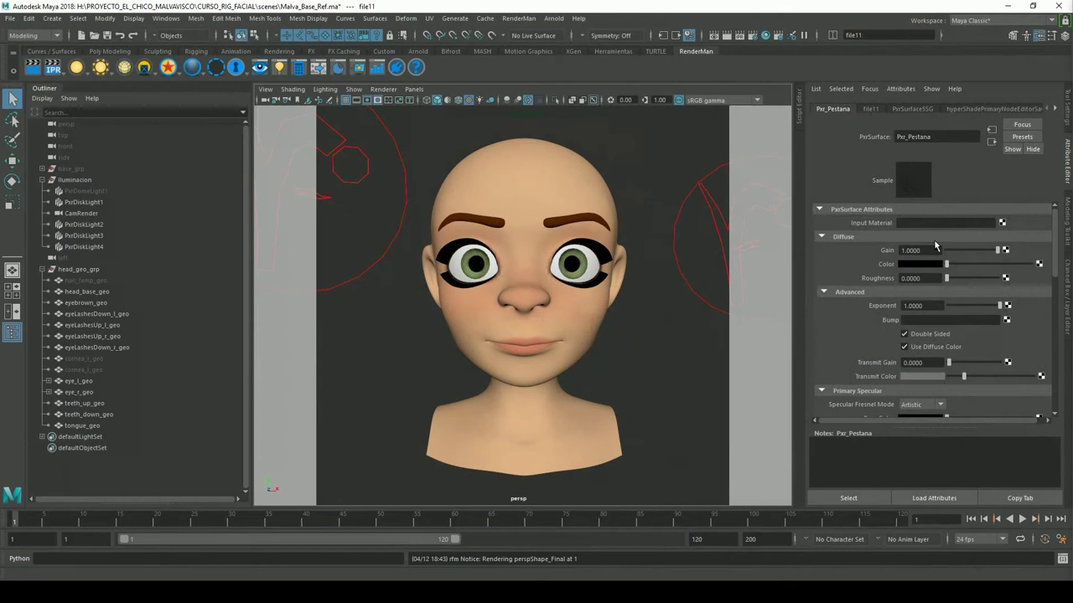
pyautogui.click(1039, 264)
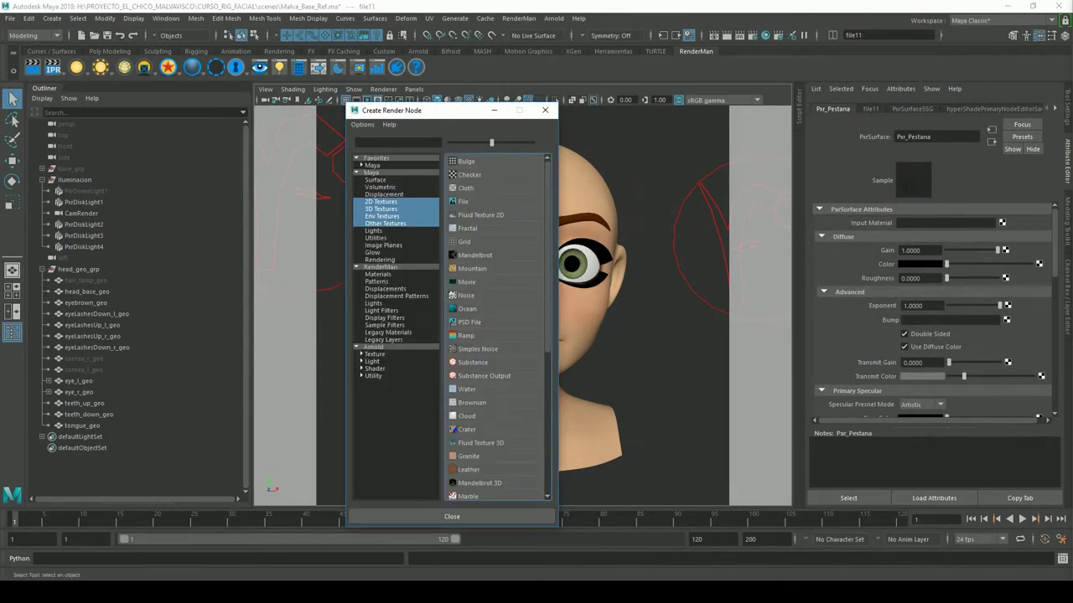
# - Create a file12 texture on the Pxr_Pestana diffuse colour using Mascara_Pest.tif
pyautogui.click(463, 201)
pyautogui.click(1039, 260)
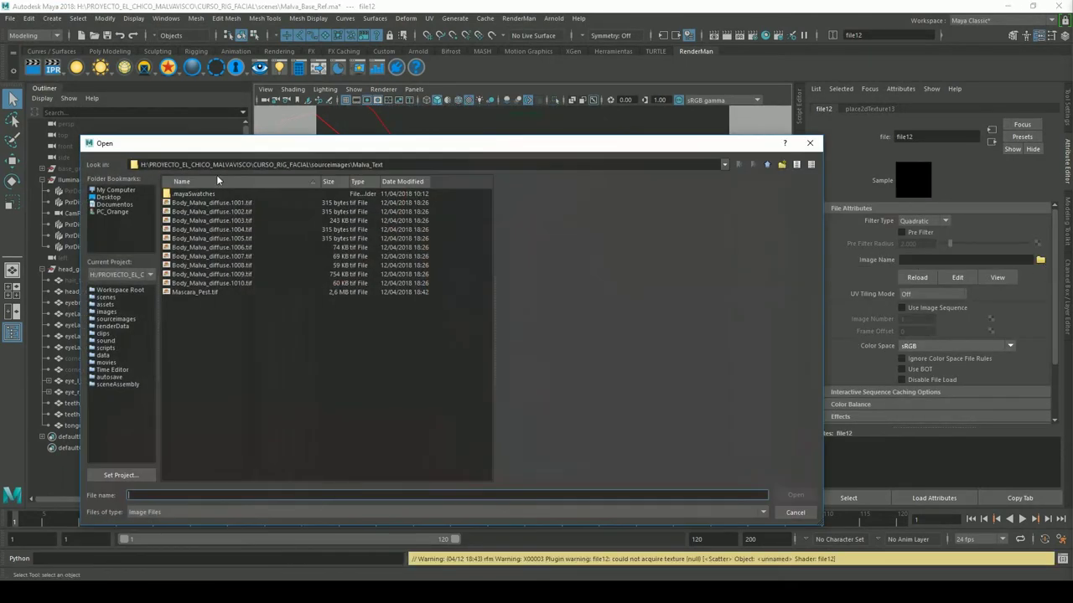
pyautogui.doubleClick(202, 290)
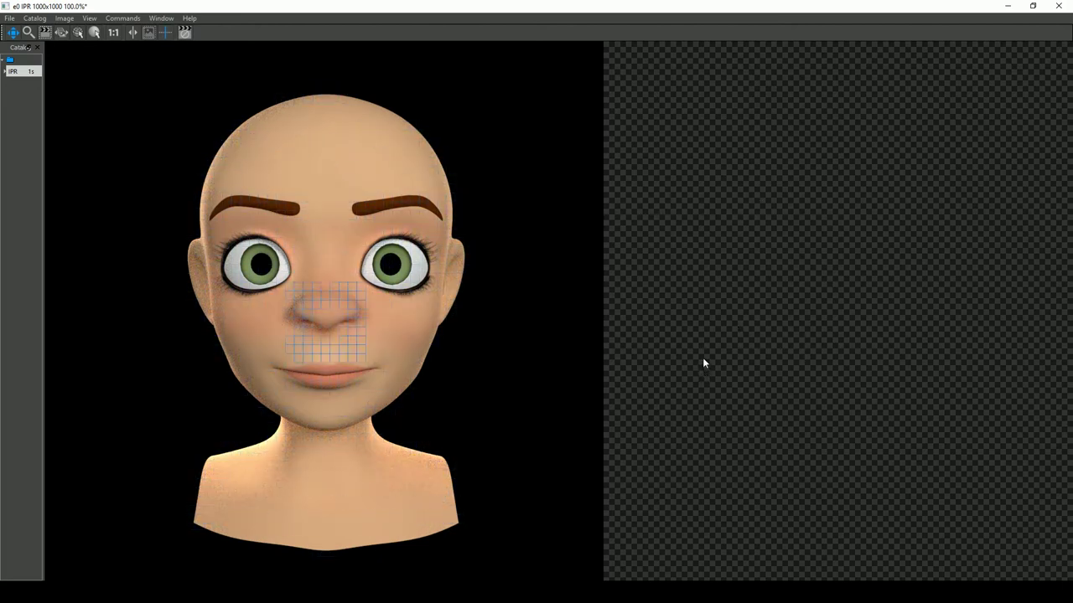
# - Quit the IPR window, show Pxr_Pestana's Diffuse Advanced settings, and orbit to a side view
pyautogui.click(1058, 7)
pyautogui.click(562, 314)
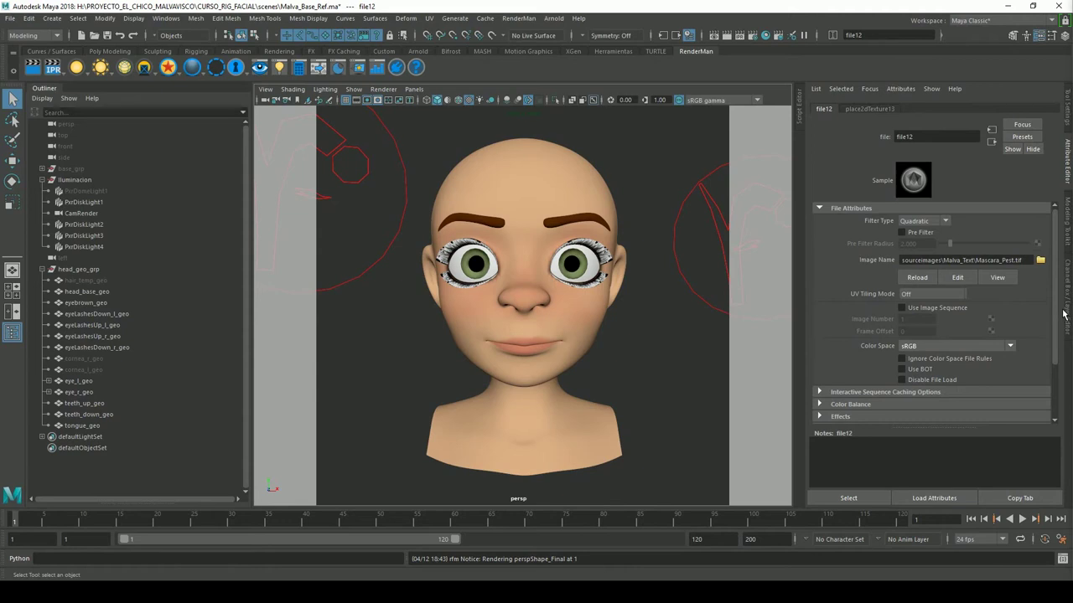
pyautogui.click(992, 142)
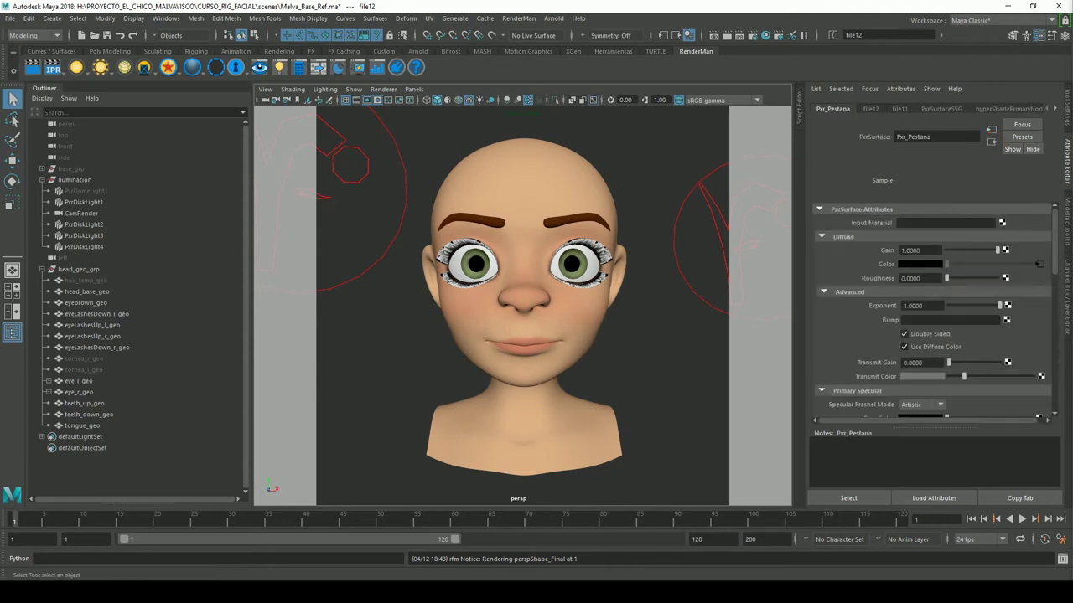
pyautogui.click(823, 291)
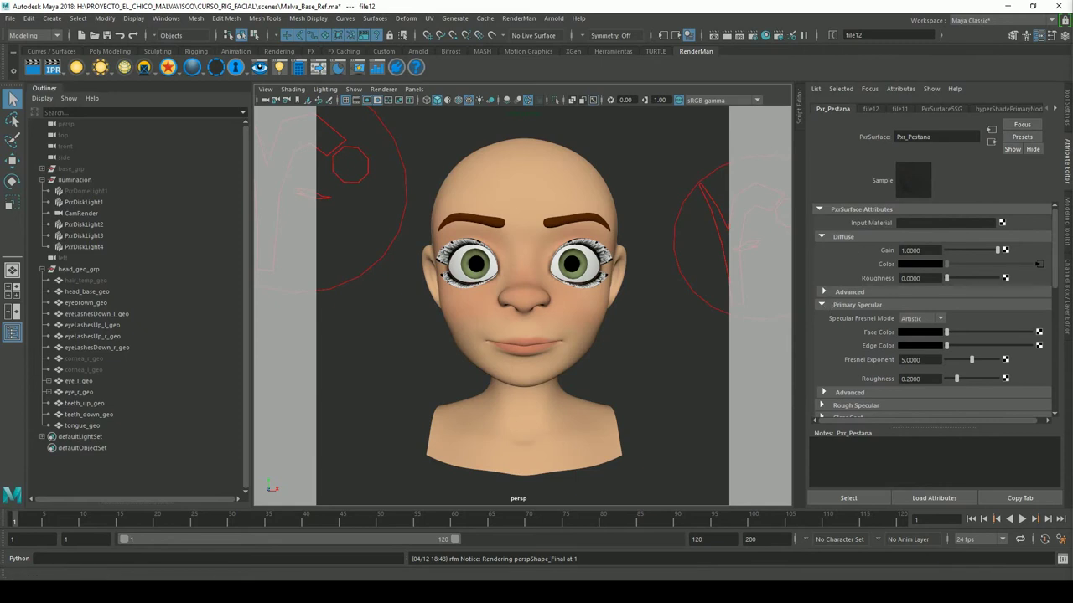
pyautogui.click(824, 292)
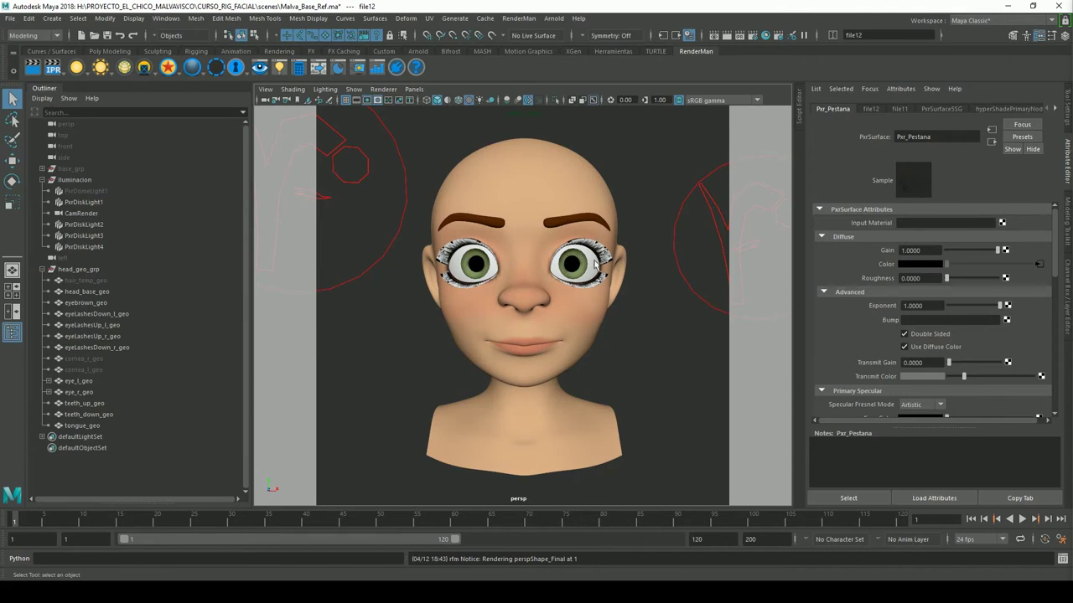
pyautogui.moveTo(621, 287)
pyautogui.keyDown('alt'); pyautogui.mouseDown()
pyautogui.moveTo(539, 316)
pyautogui.moveTo(496, 309)
pyautogui.mouseUp(); pyautogui.keyUp('alt')
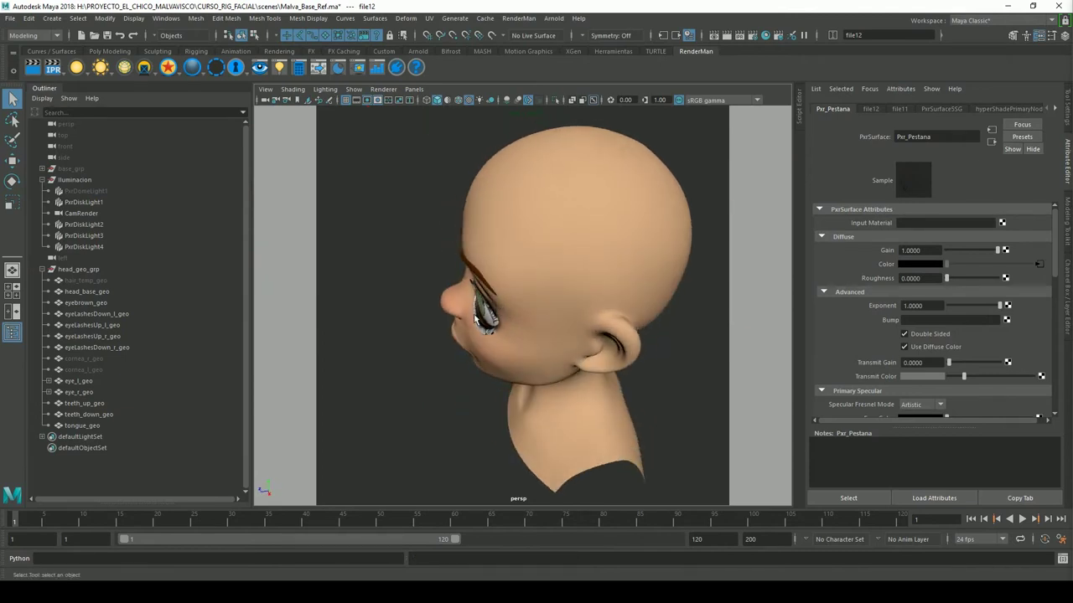
# - Frame a close-up of the eyelashes and start an IPR render
pyautogui.moveTo(462, 315)
pyautogui.keyDown('alt'); pyautogui.mouseDown(button='right')
pyautogui.moveTo(478, 335)
pyautogui.moveTo(630, 314)
pyautogui.mouseUp(button='right'); pyautogui.keyUp('alt')
pyautogui.keyDown('alt'); pyautogui.moveTo(629, 313); pyautogui.dragTo(471, 346); pyautogui.keyUp('alt')
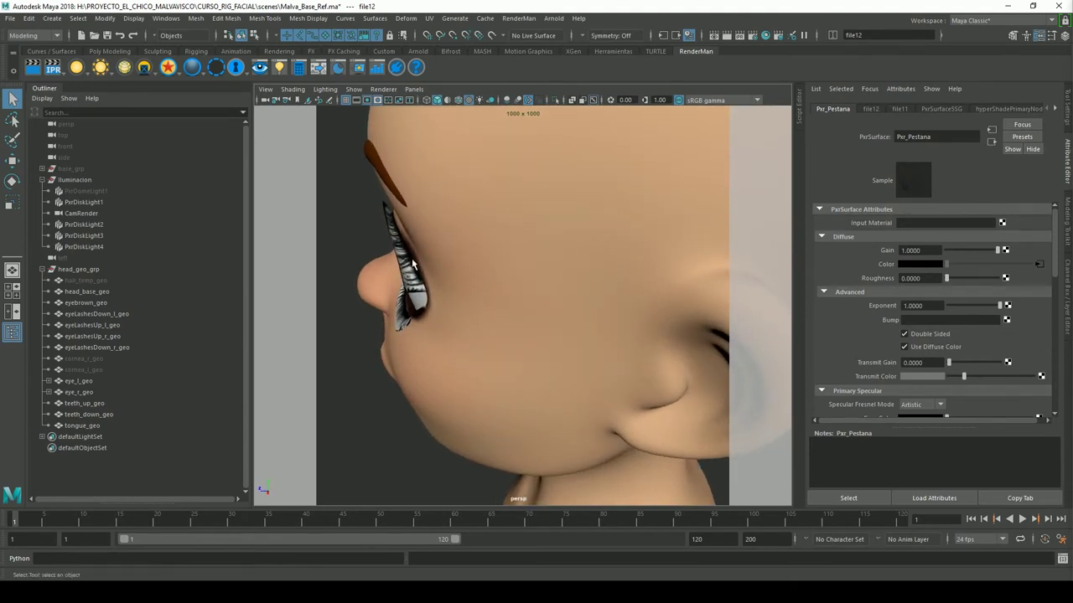
pyautogui.click(740, 35)
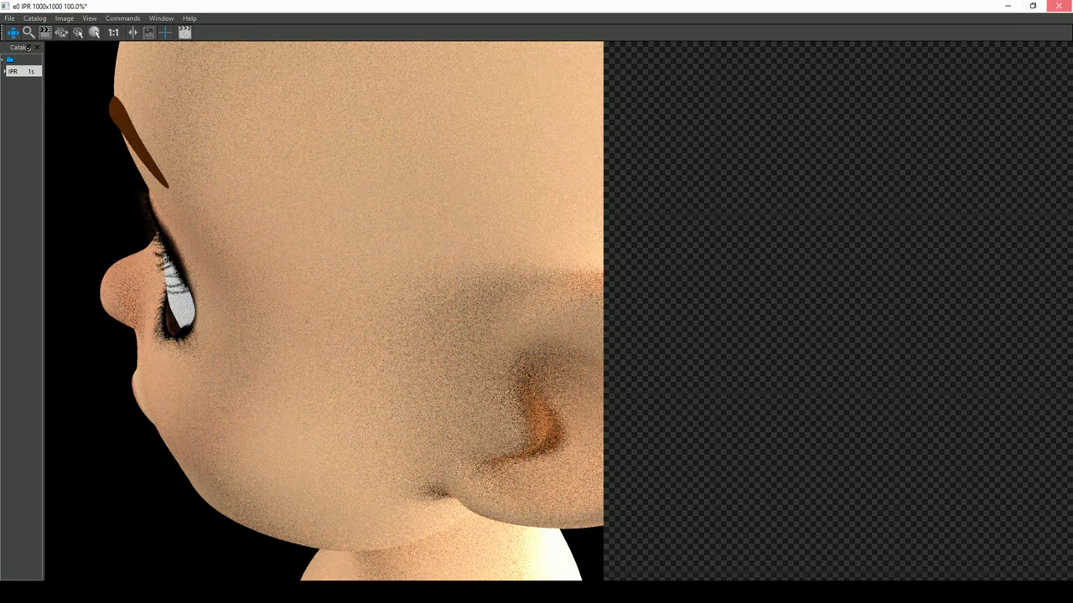
# - Make the lash material single-sided and re-render the close-up in IPR
pyautogui.click(1057, 5)
pyautogui.press('Return')
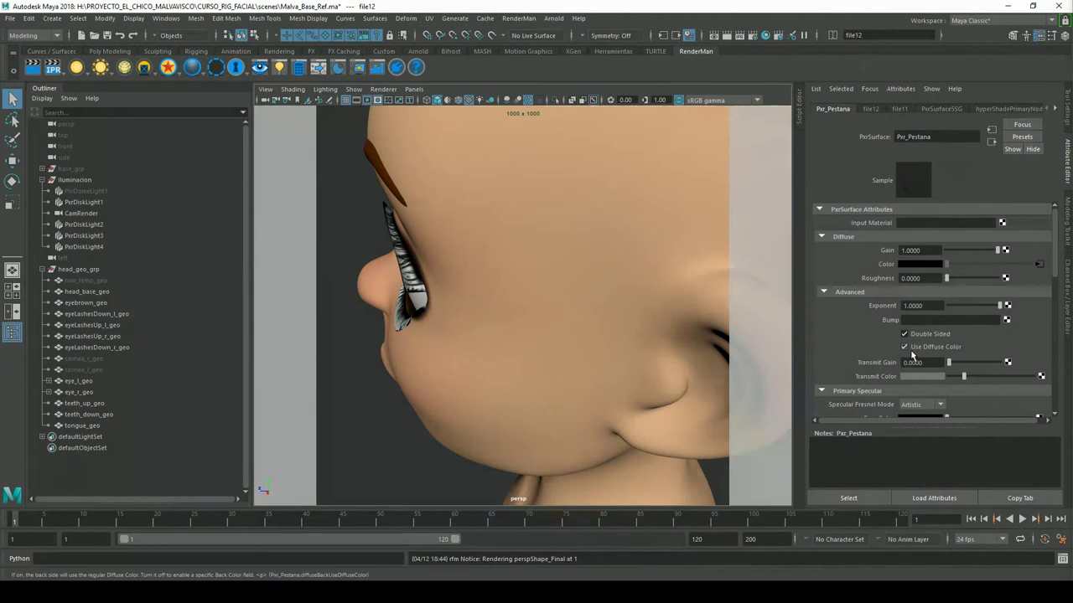
pyautogui.click(898, 347)
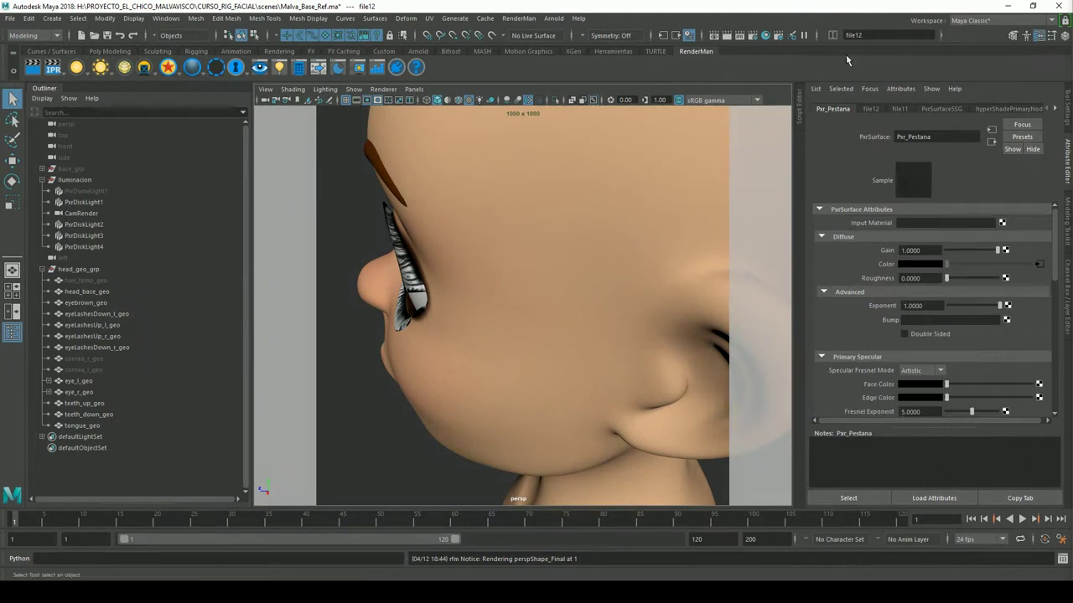
pyautogui.click(746, 39)
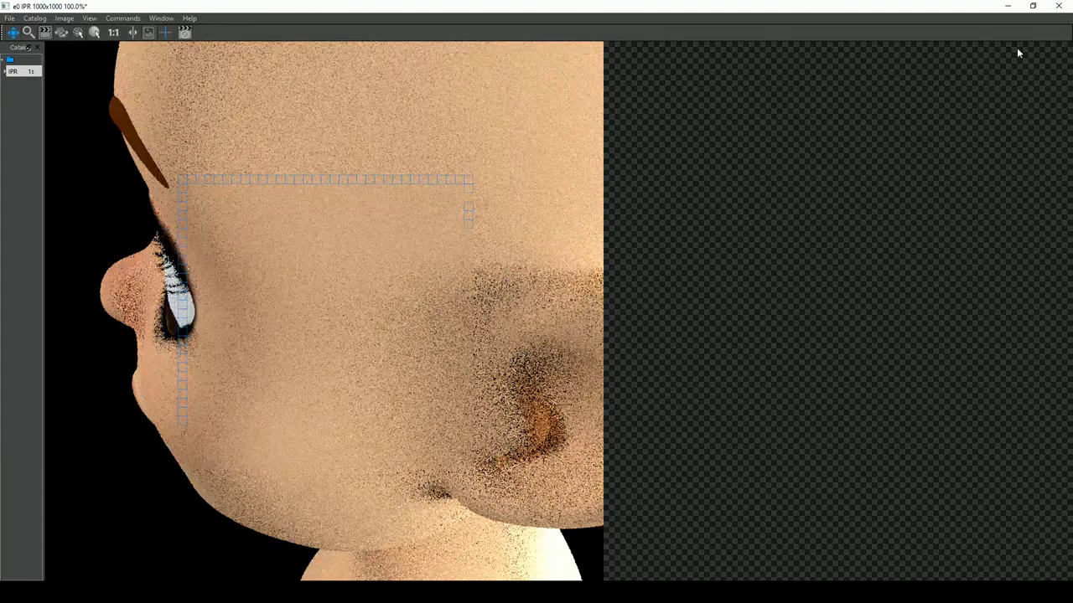
pyautogui.click(1058, 6)
# - Close the render and re-enable Double Sided on the Pxr_Pestana lash material
pyautogui.click(559, 311)
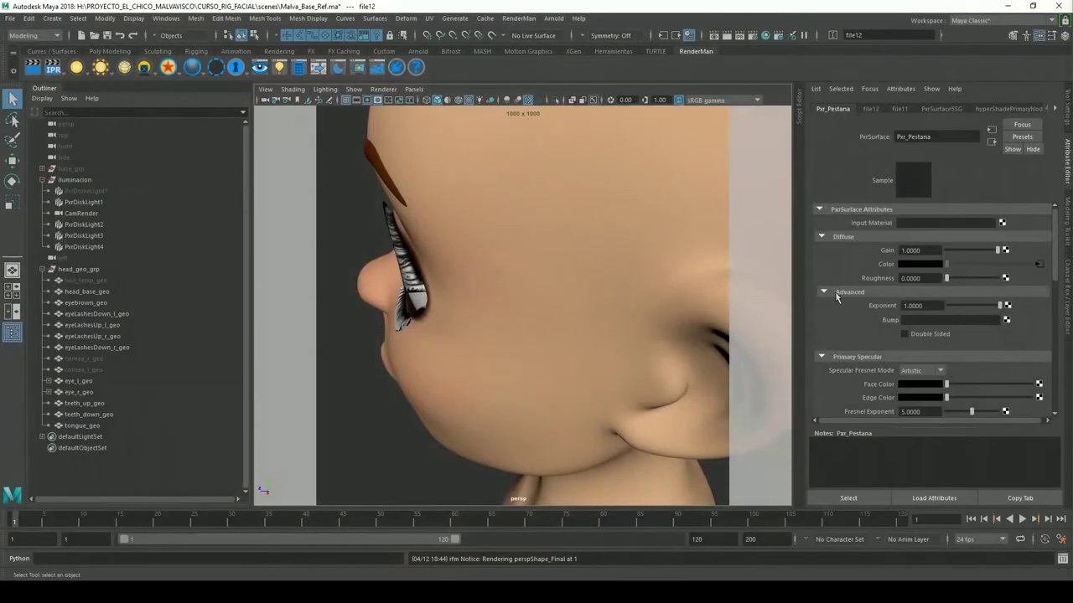
pyautogui.click(905, 334)
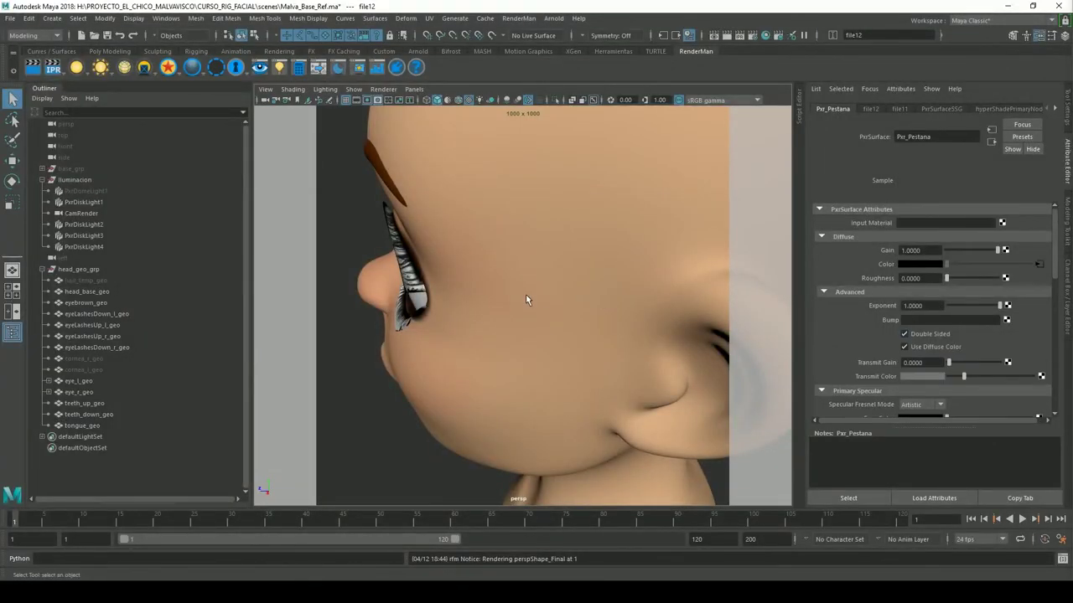
pyautogui.keyDown('alt'); pyautogui.moveTo(515, 347); pyautogui.dragTo(634, 335); pyautogui.keyUp('alt')
pyautogui.moveTo(669, 300)
pyautogui.keyDown('alt'); pyautogui.mouseDown(button='right')
pyautogui.moveTo(627, 316)
pyautogui.moveTo(535, 386)
pyautogui.moveTo(563, 390)
pyautogui.moveTo(604, 346)
pyautogui.moveTo(597, 340)
pyautogui.mouseUp(button='right'); pyautogui.keyUp('alt')
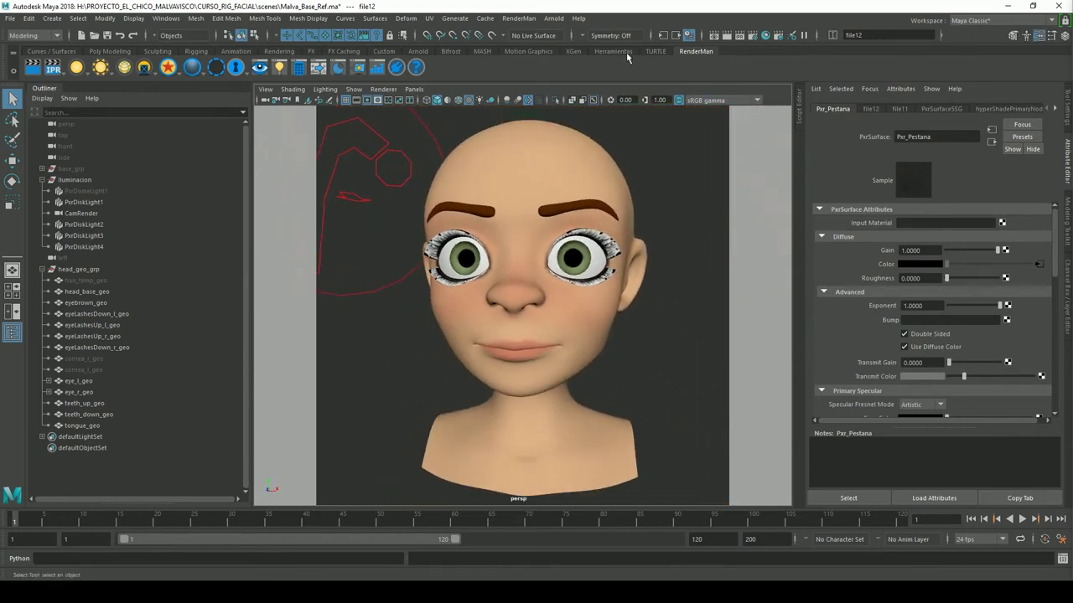
# - Select the upper left eyelashes and browse the UV and Mesh Display menus
pyautogui.click(601, 243)
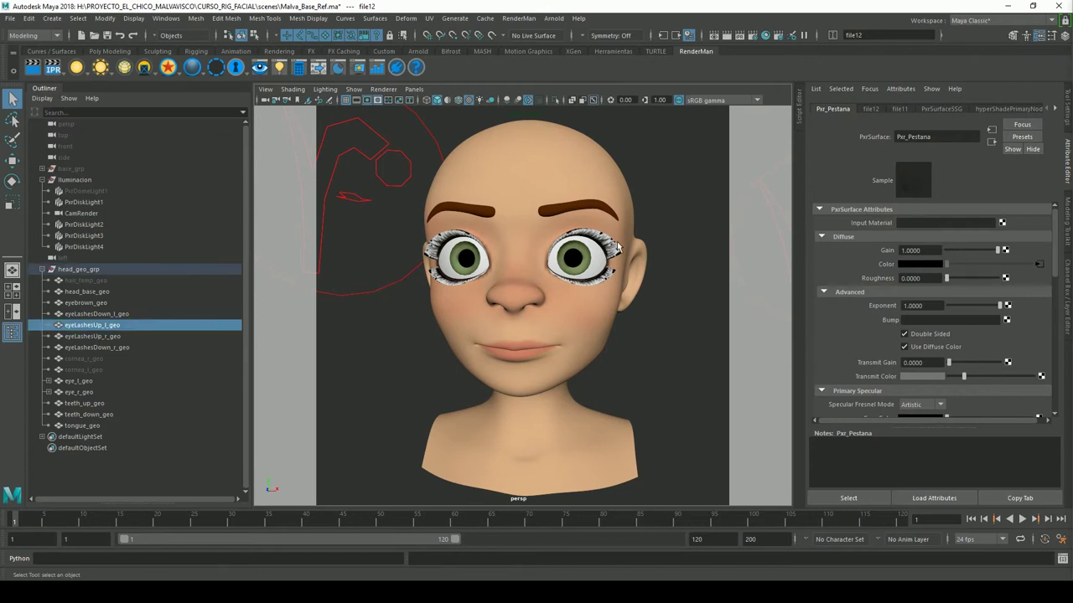
pyautogui.click(429, 18)
pyautogui.click(429, 19)
pyautogui.click(310, 18)
pyautogui.click(337, 15)
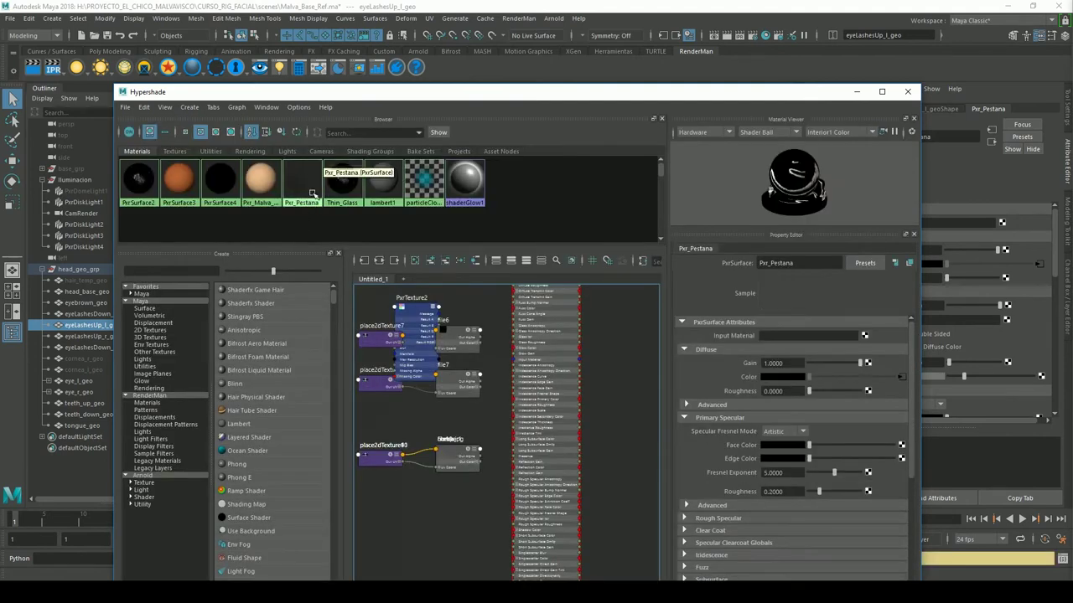
# - Graph Pxr_Pestana with its input and output connections in a full-screen Hypershade
pyautogui.click(414, 261)
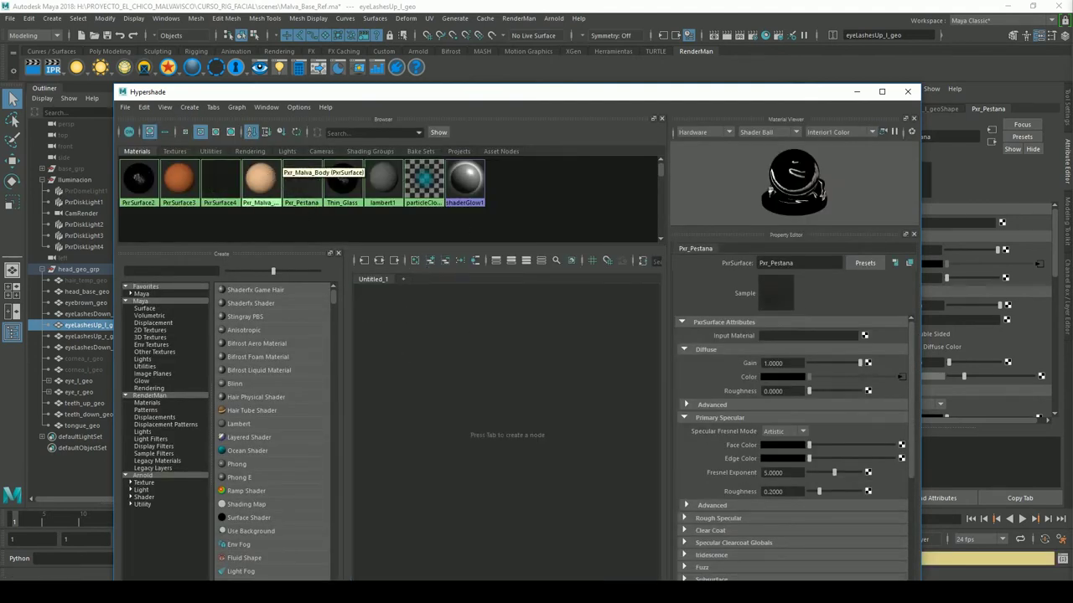
pyautogui.click(302, 180)
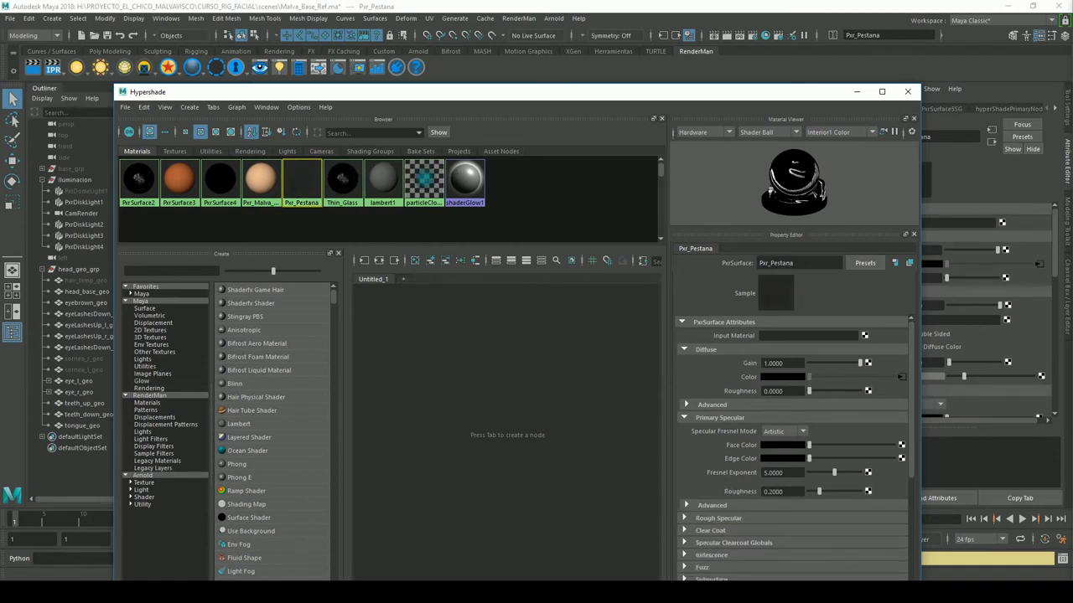
pyautogui.click(430, 260)
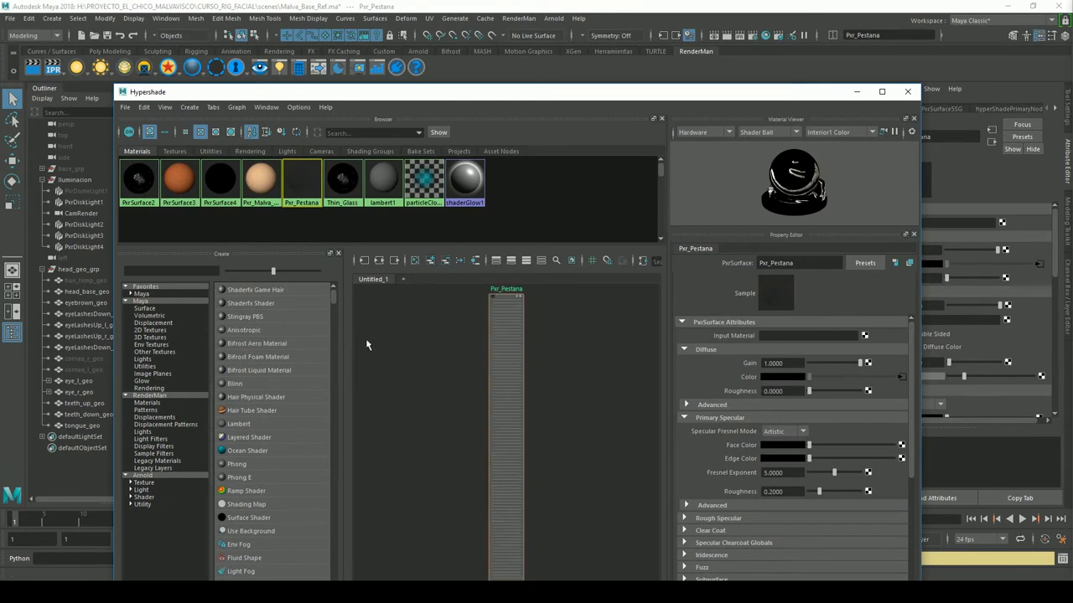
pyautogui.click(380, 262)
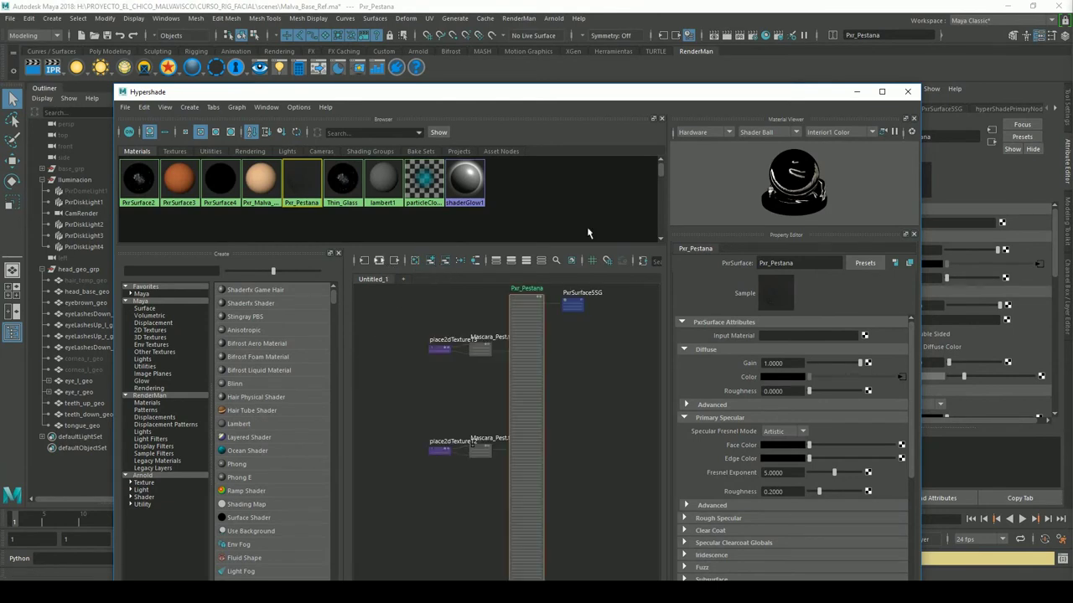
pyautogui.click(881, 92)
pyautogui.scroll(3, 653, 285)
pyautogui.scroll(2, 670, 330)
pyautogui.moveTo(777, 362)
pyautogui.keyDown('alt'); pyautogui.mouseDown(button='middle')
pyautogui.moveTo(721, 352)
pyautogui.moveTo(704, 369)
pyautogui.moveTo(678, 434)
pyautogui.moveTo(686, 465)
pyautogui.mouseUp(button='middle'); pyautogui.keyUp('alt')
# - Delete the duplicate Mascara_Pest.tif texture and its place2dTexture12 node
pyautogui.moveTo(442, 367); pyautogui.dragTo(444, 373)
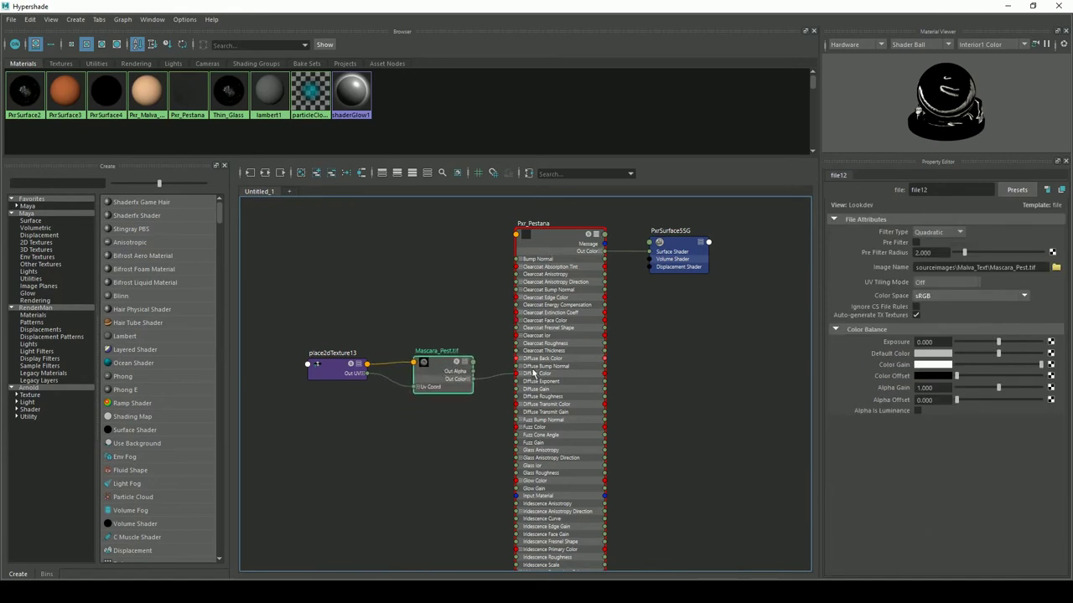
pyautogui.click(565, 250)
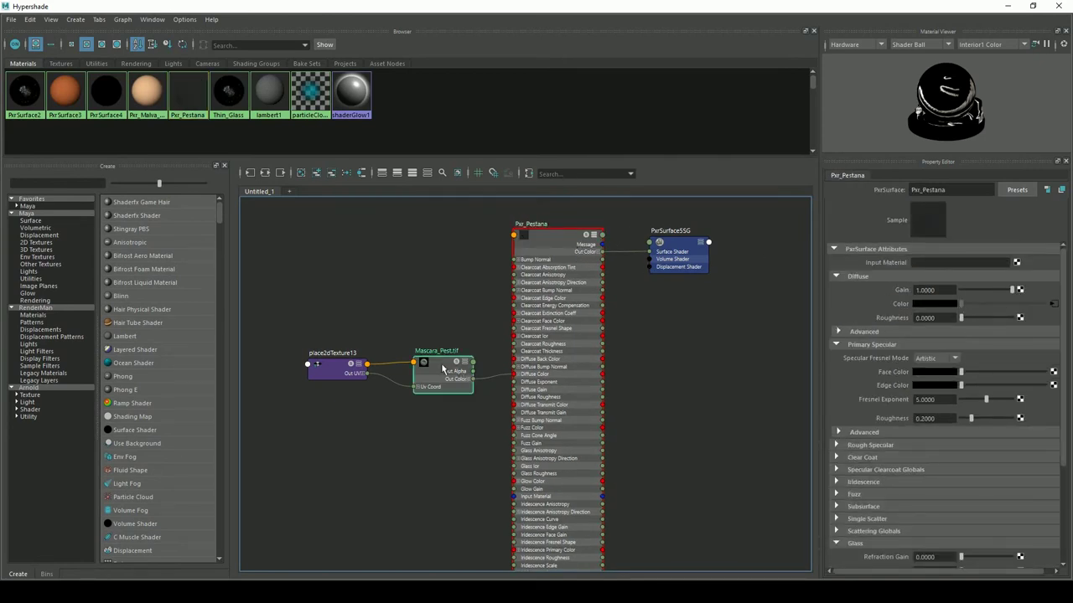
pyautogui.moveTo(445, 366); pyautogui.dragTo(443, 354)
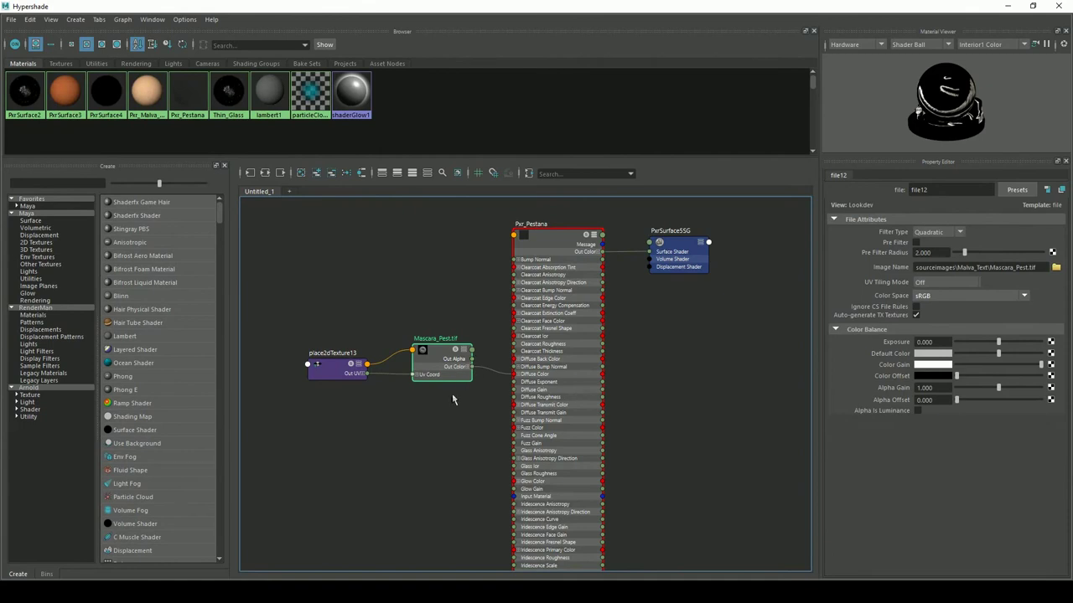
pyautogui.moveTo(453, 400); pyautogui.dragTo(461, 318, button='middle')
pyautogui.moveTo(478, 507); pyautogui.dragTo(480, 419, button='middle')
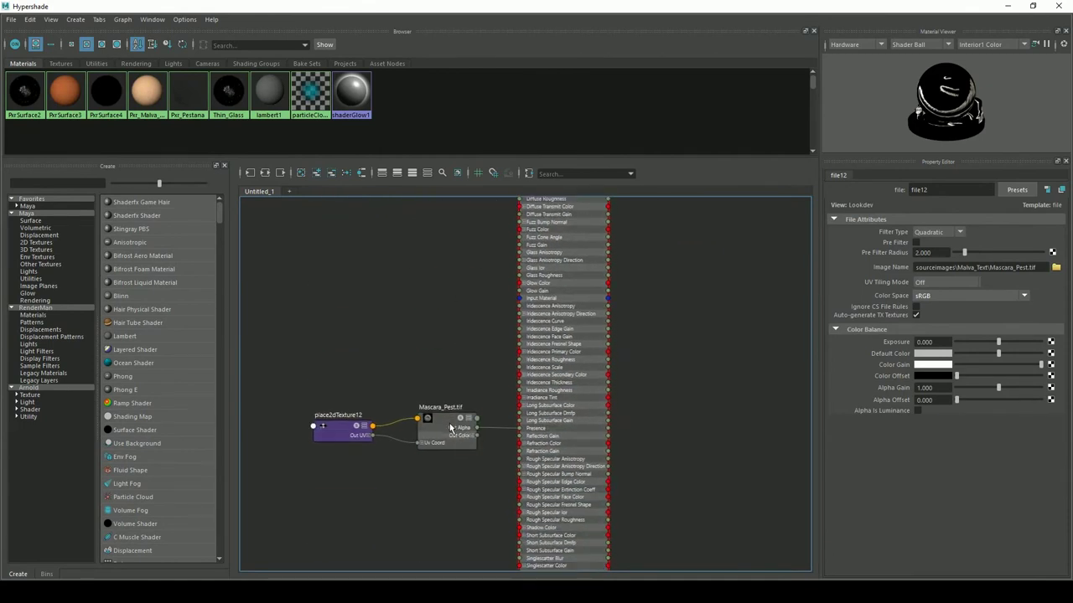
pyautogui.press('Delete')
pyautogui.click(337, 430)
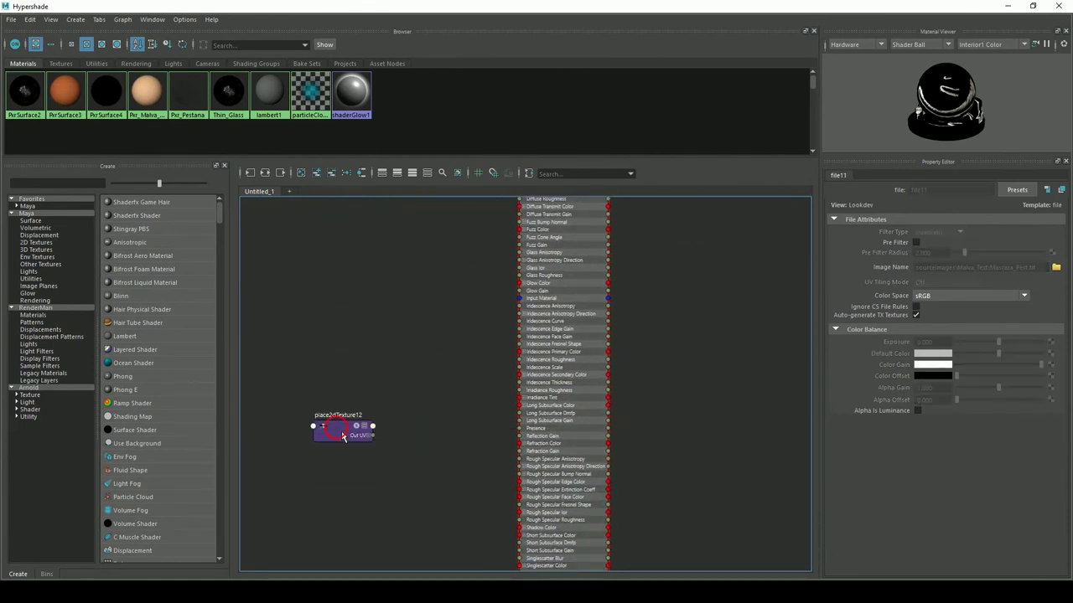
pyautogui.press('Delete')
pyautogui.moveTo(470, 307); pyautogui.dragTo(443, 443, button='middle')
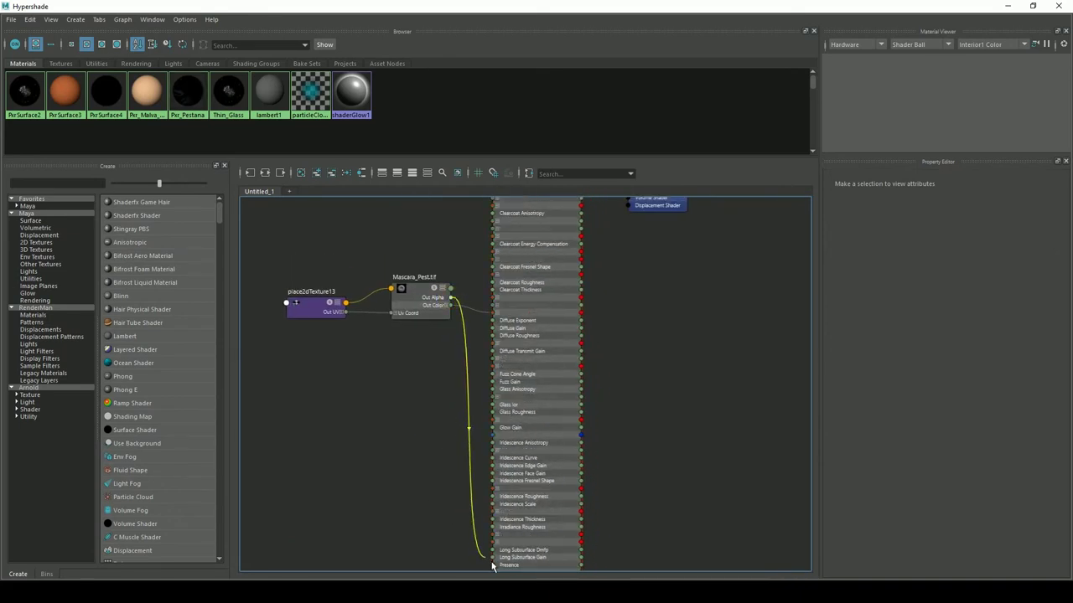
# - Connect the Mascara_Pest.tif Out Alpha to Pxr_Pestana's Presence and start an IPR render
pyautogui.moveTo(461, 362); pyautogui.dragTo(498, 571)
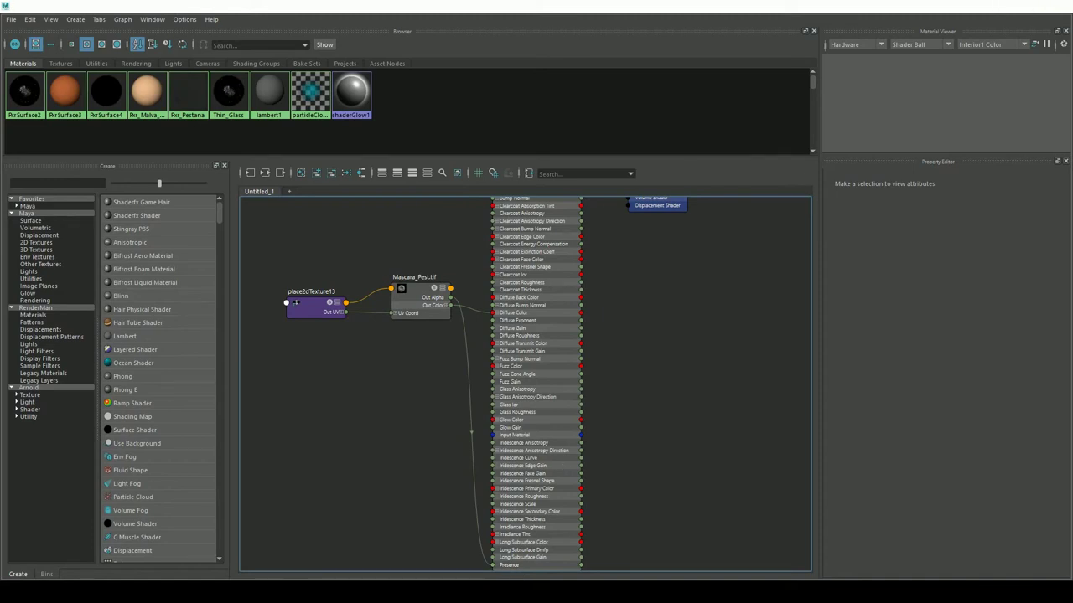
pyautogui.click(1058, 5)
pyautogui.click(739, 35)
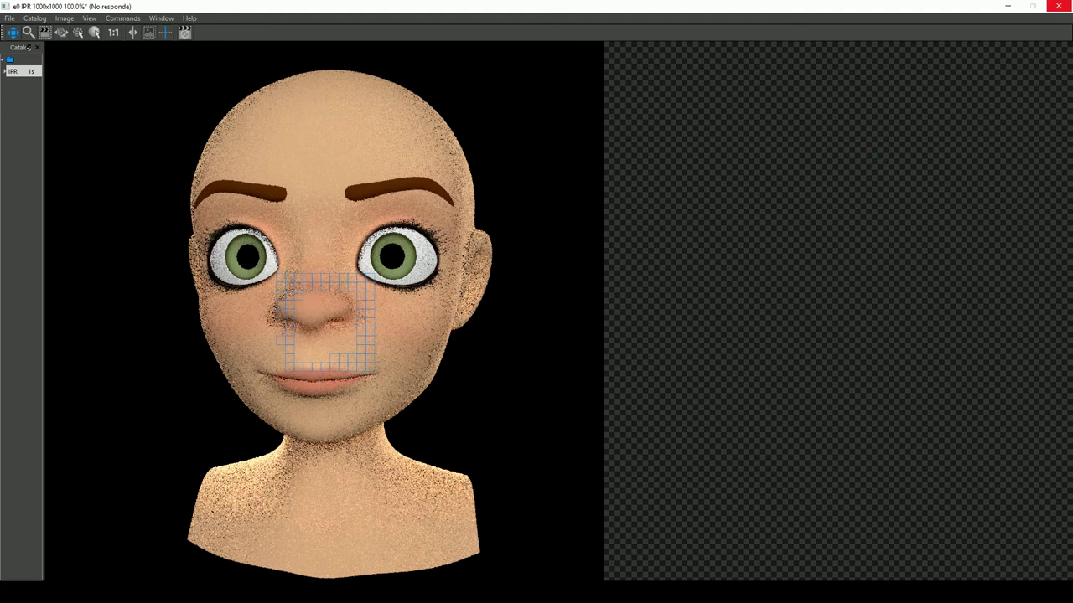
# - Close the IPR window once the masked-lash front render finishes
pyautogui.click(1058, 6)
# - Select the upper left eyelashes and dock the UV Editor beside the viewport
pyautogui.click(558, 317)
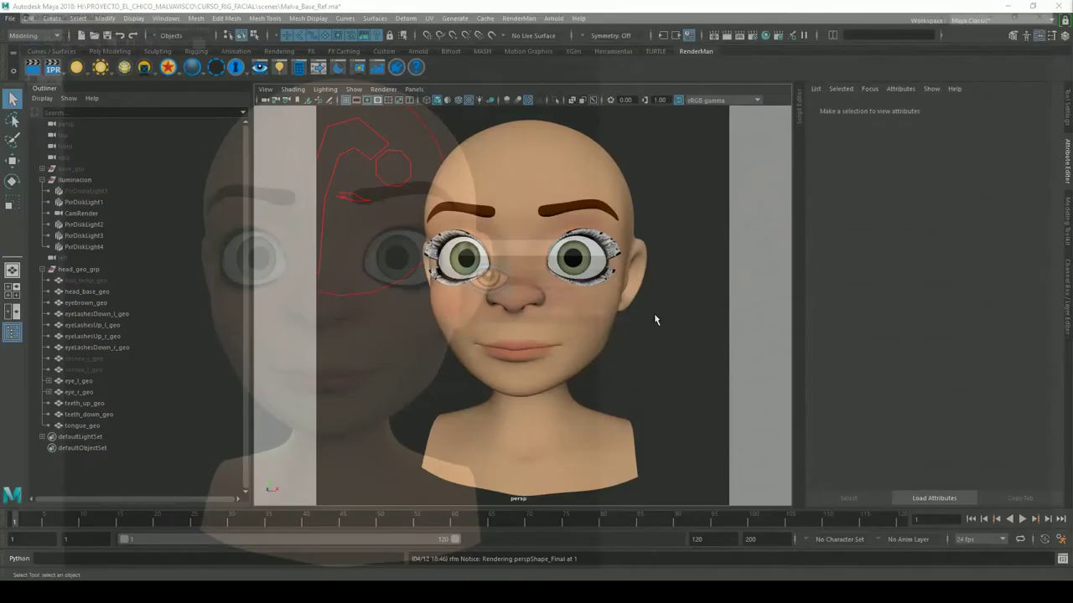
pyautogui.click(610, 252)
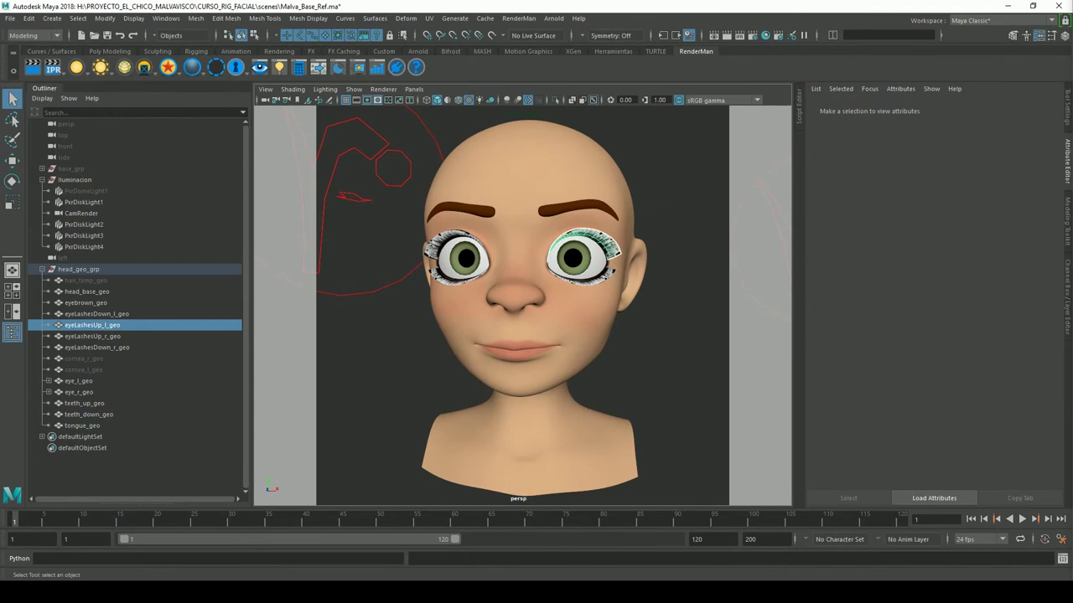
pyautogui.click(429, 17)
pyautogui.click(428, 31)
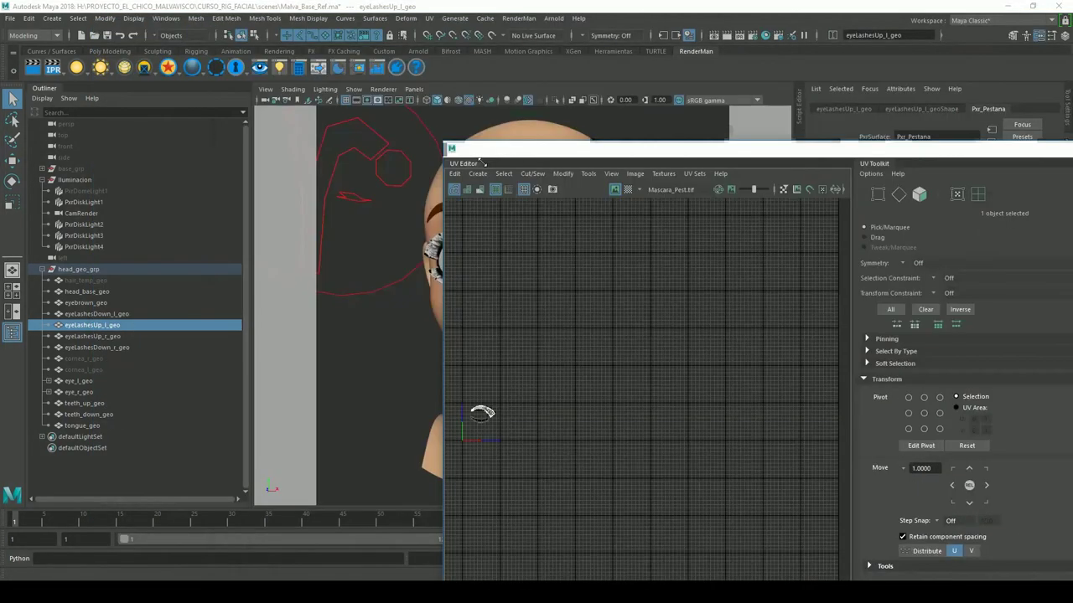
pyautogui.moveTo(148, 41); pyautogui.dragTo(536, 172)
pyautogui.scroll(4, 520, 306)
pyautogui.moveTo(560, 327)
pyautogui.keyDown('alt'); pyautogui.mouseDown(button='middle')
pyautogui.moveTo(813, 193)
pyautogui.moveTo(625, 323)
pyautogui.moveTo(707, 215)
pyautogui.mouseUp(button='middle'); pyautogui.keyUp('alt')
pyautogui.scroll(3, 625, 323)
pyautogui.scroll(-2, 646, 311)
pyautogui.moveTo(678, 84); pyautogui.dragTo(807, 86)
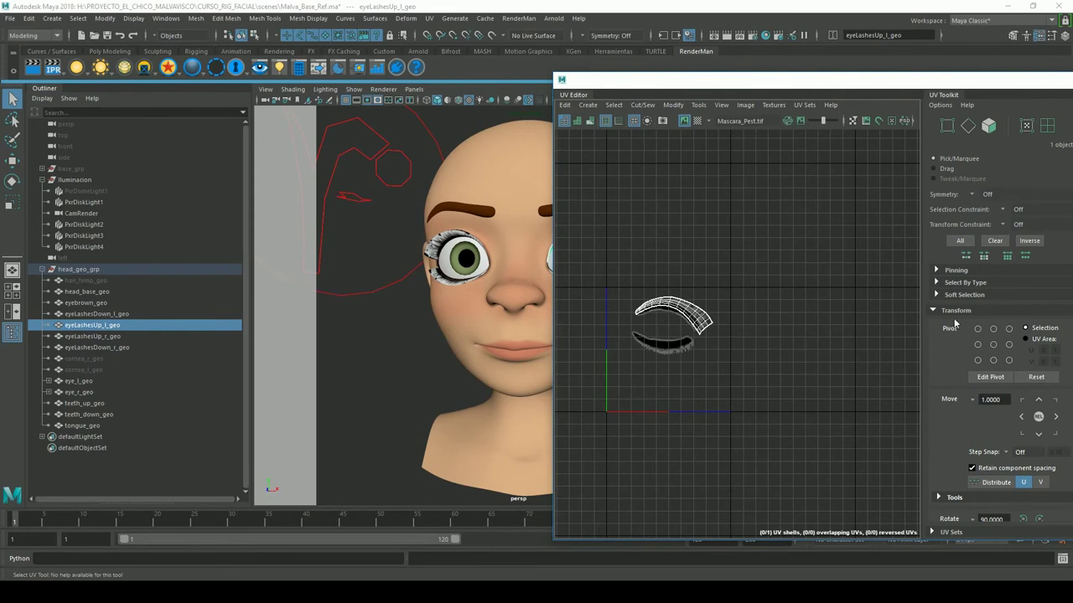
pyautogui.moveTo(793, 83)
pyautogui.mouseDown()
pyautogui.moveTo(1006, 84)
pyautogui.moveTo(878, 79)
pyautogui.moveTo(888, 80)
pyautogui.mouseUp()
# - Add the other three eyelash meshes and marquee-select all four UV shells
pyautogui.keyDown('shift'); pyautogui.click(557, 278); pyautogui.keyUp('shift')
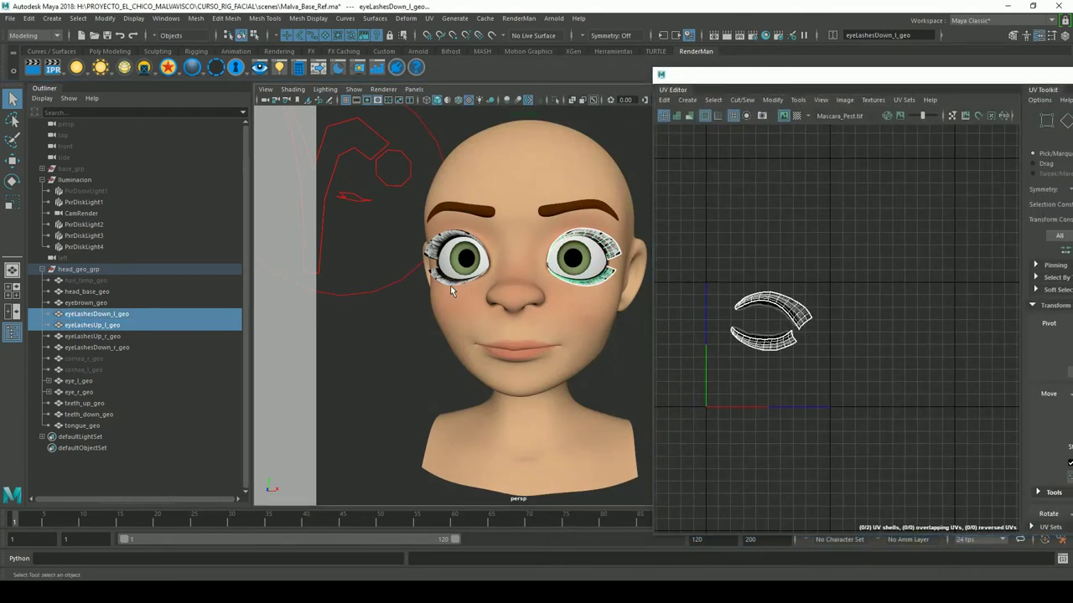
pyautogui.keyDown('shift'); pyautogui.click(451, 285); pyautogui.keyUp('shift')
pyautogui.keyDown('shift'); pyautogui.click(446, 248); pyautogui.keyUp('shift')
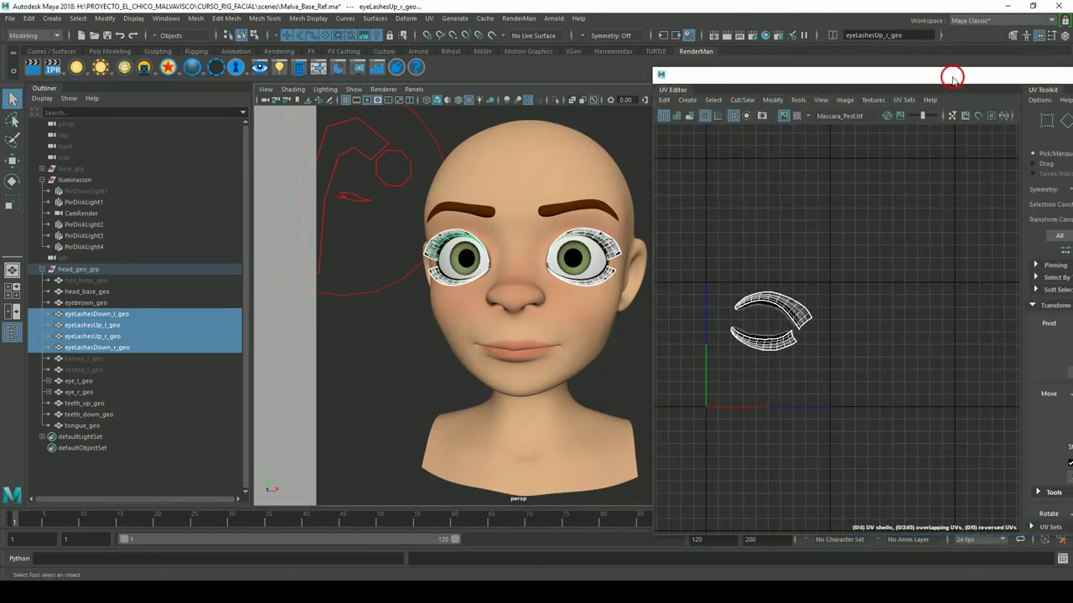
pyautogui.doubleClick(950, 76)
pyautogui.moveTo(372, 268); pyautogui.dragTo(529, 393)
# - Move the lash UV shells several whole tiles right in U, then close the UV Editor
pyautogui.keyDown('alt'); pyautogui.moveTo(536, 337); pyautogui.dragTo(474, 333, button='middle'); pyautogui.keyUp('alt')
pyautogui.scroll(-3, 427, 332)
pyautogui.scroll(-2, 581, 335)
pyautogui.moveTo(582, 336)
pyautogui.keyDown('alt'); pyautogui.mouseDown(button='middle')
pyautogui.moveTo(444, 326)
pyautogui.moveTo(486, 328)
pyautogui.mouseUp(button='middle'); pyautogui.keyUp('alt')
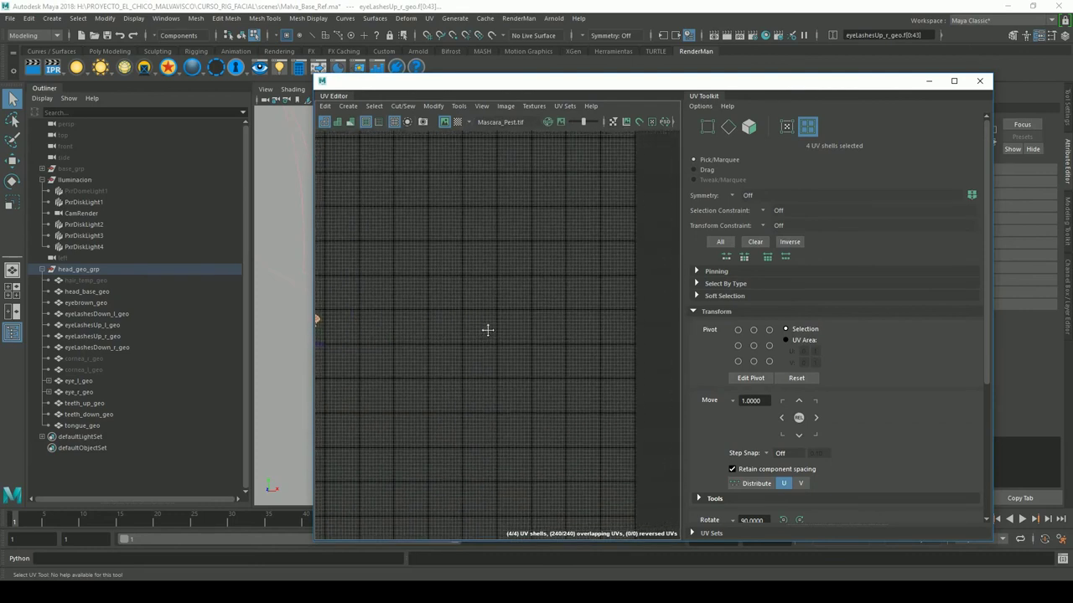
pyautogui.click(815, 418)
pyautogui.click(815, 418)
pyautogui.tripleClick(815, 418)
pyautogui.click(815, 418)
pyautogui.doubleClick(815, 418)
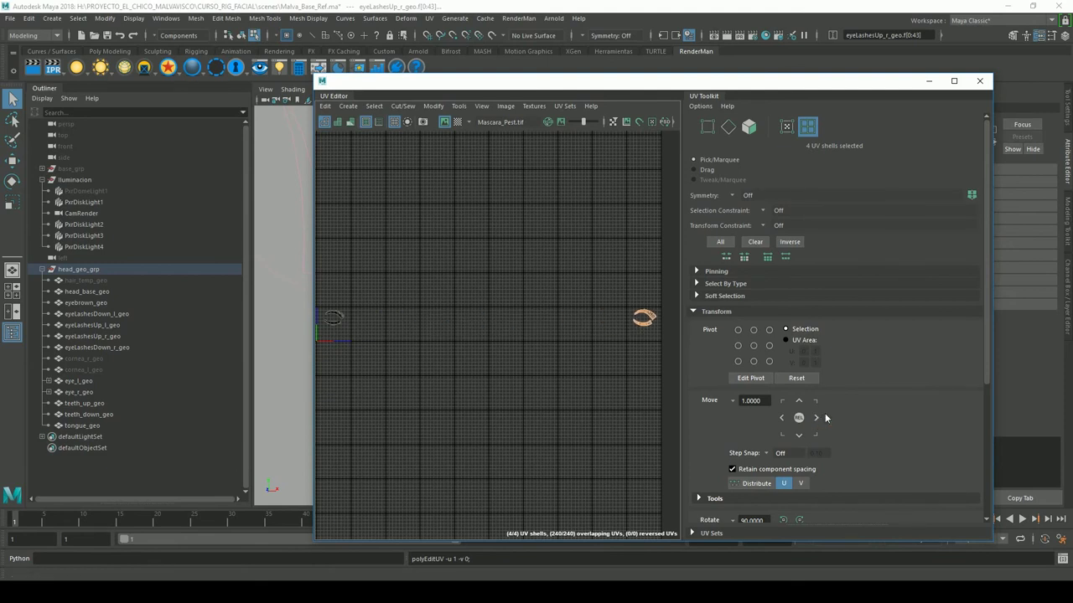
pyautogui.keyDown('alt'); pyautogui.moveTo(560, 307); pyautogui.dragTo(613, 313, button='middle'); pyautogui.keyUp('alt')
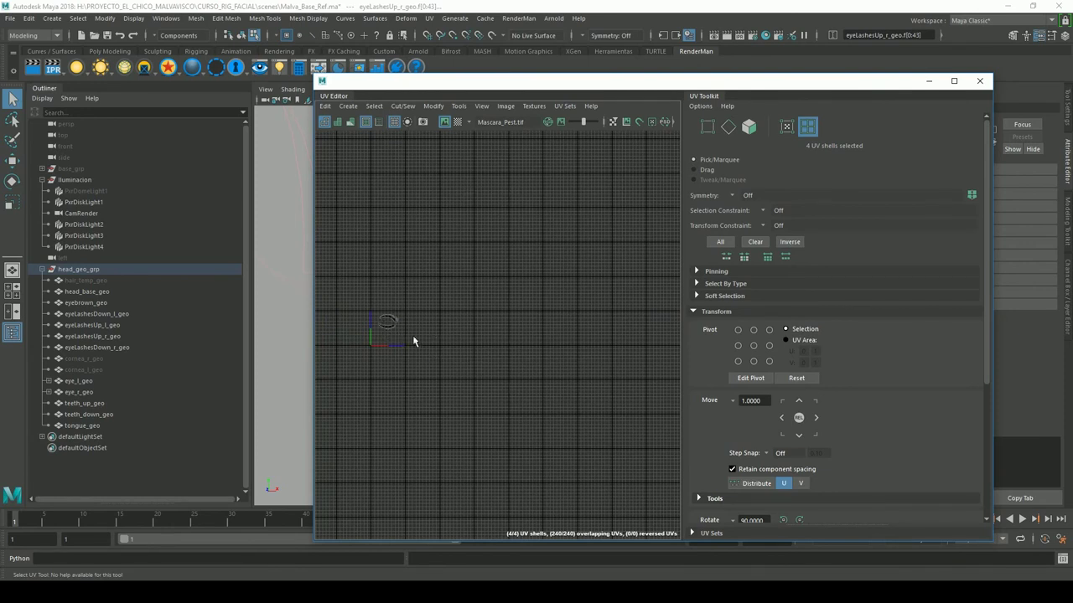
pyautogui.click(979, 80)
pyautogui.click(672, 207)
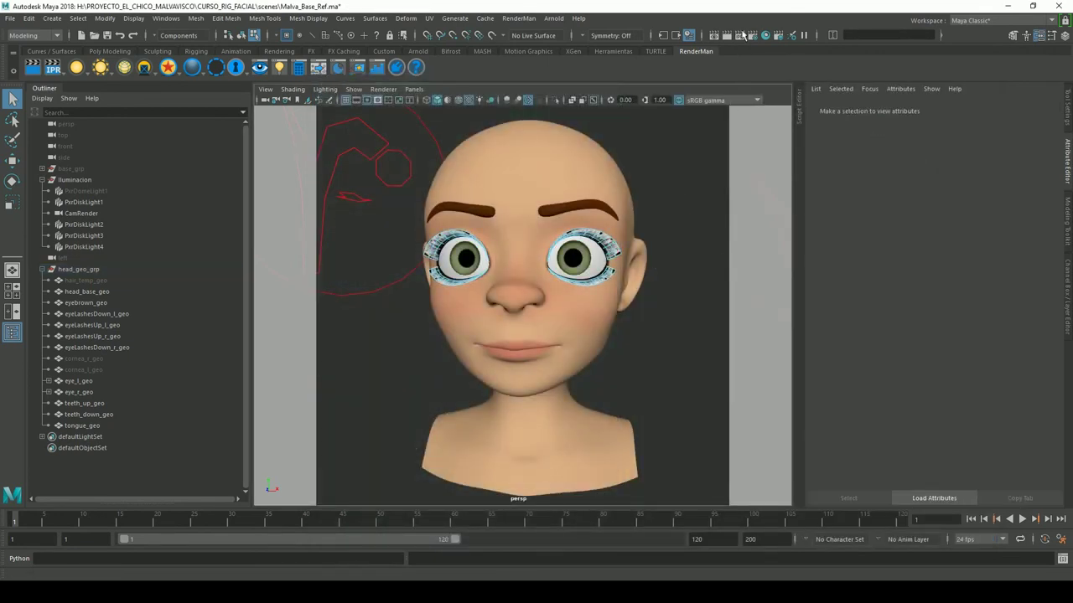
# - Render another IPR frame, close it, and select the left upper eyelash mesh
pyautogui.click(746, 30)
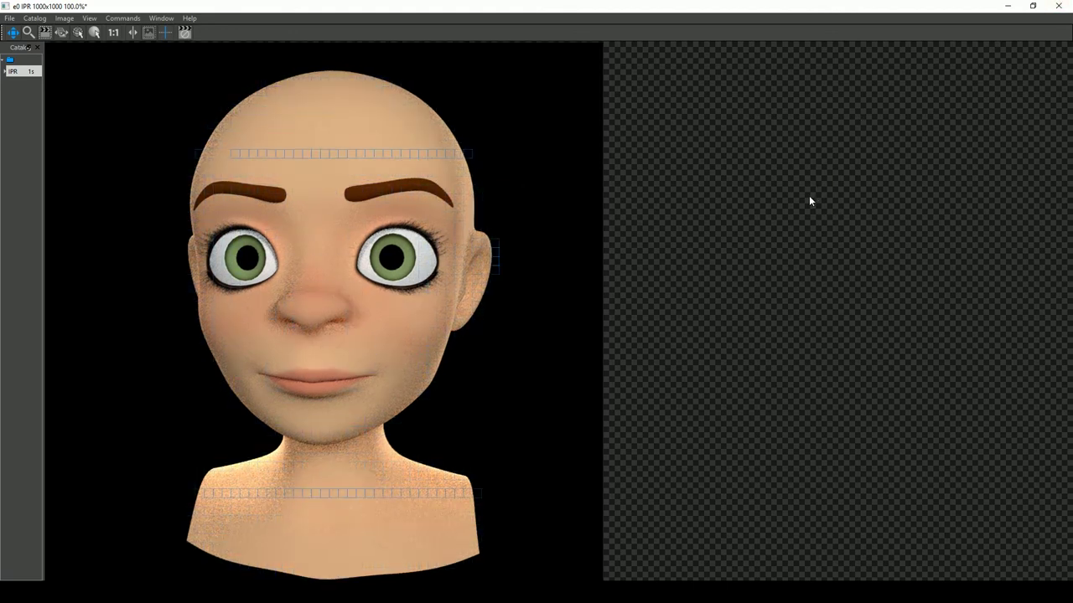
pyautogui.click(1058, 6)
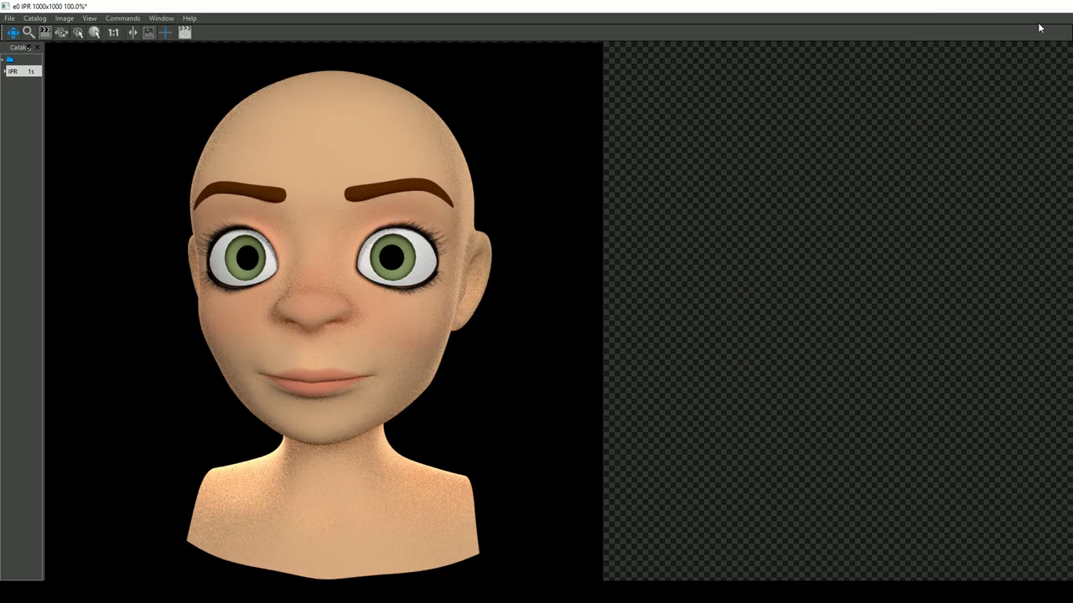
pyautogui.click(565, 313)
pyautogui.click(618, 250)
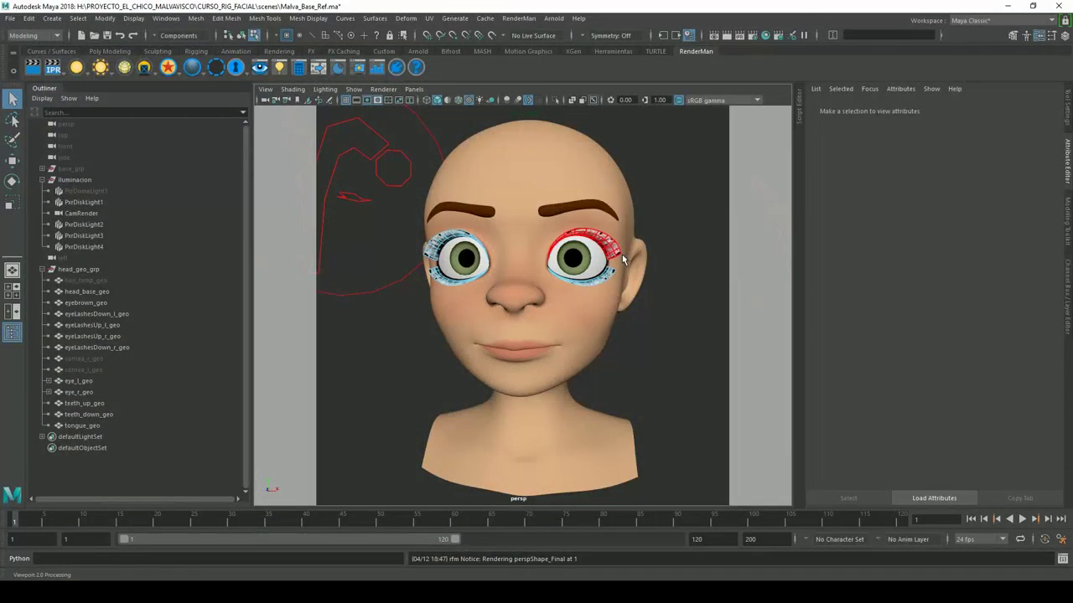
# - From the eyelash Pxr_Pestana shader, go to the file12 mask texture and open the UV Editor alongside it
pyautogui.click(931, 109)
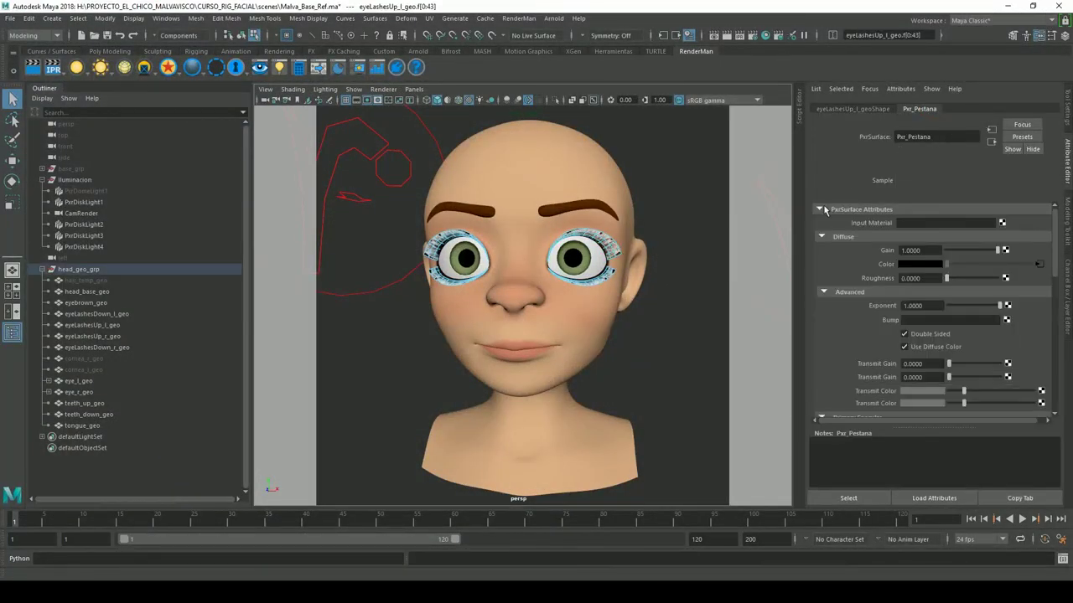
pyautogui.click(1039, 265)
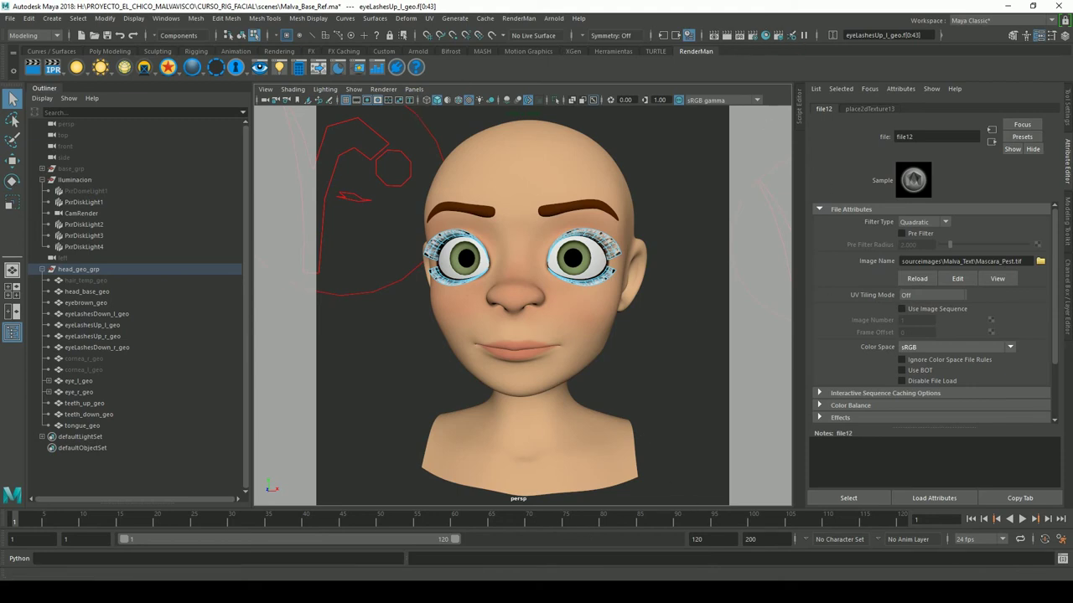
pyautogui.click(430, 19)
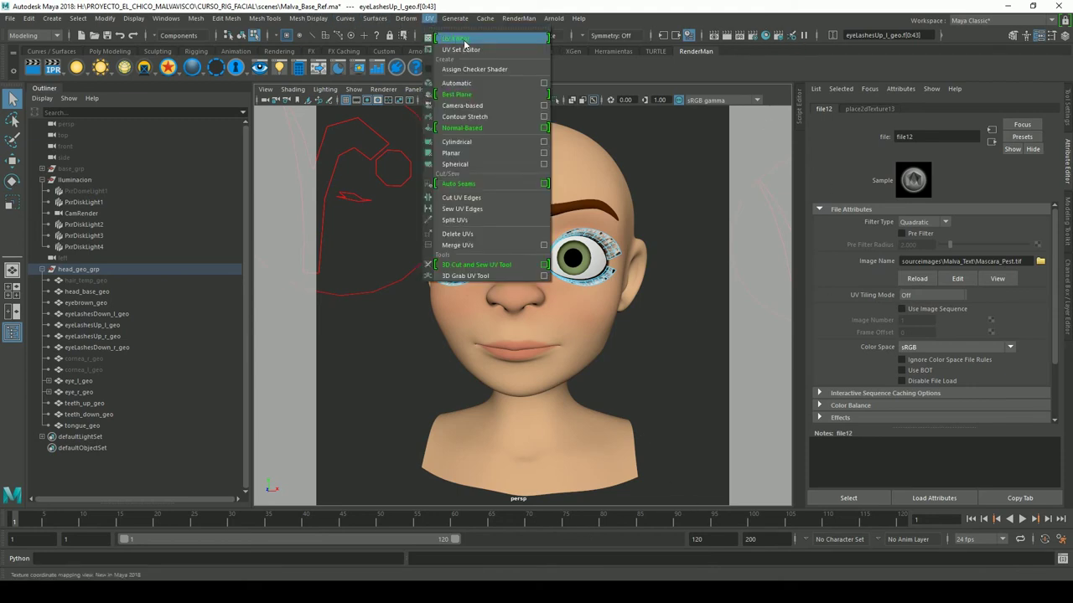
pyautogui.click(465, 42)
pyautogui.moveTo(548, 82); pyautogui.dragTo(339, 80)
pyautogui.moveTo(461, 276); pyautogui.dragTo(575, 277)
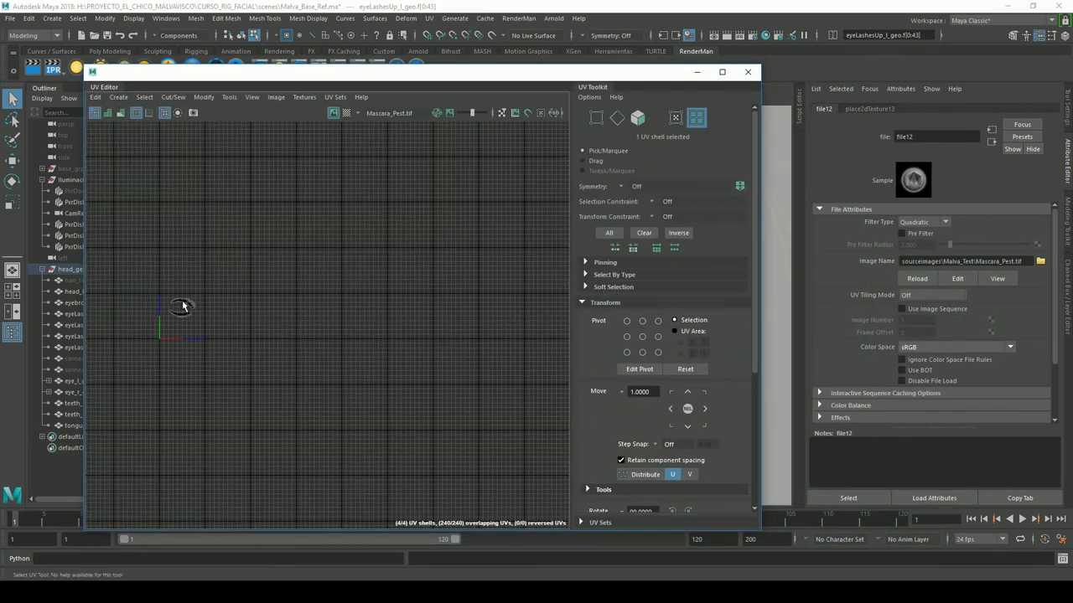
pyautogui.scroll(-3, 426, 304)
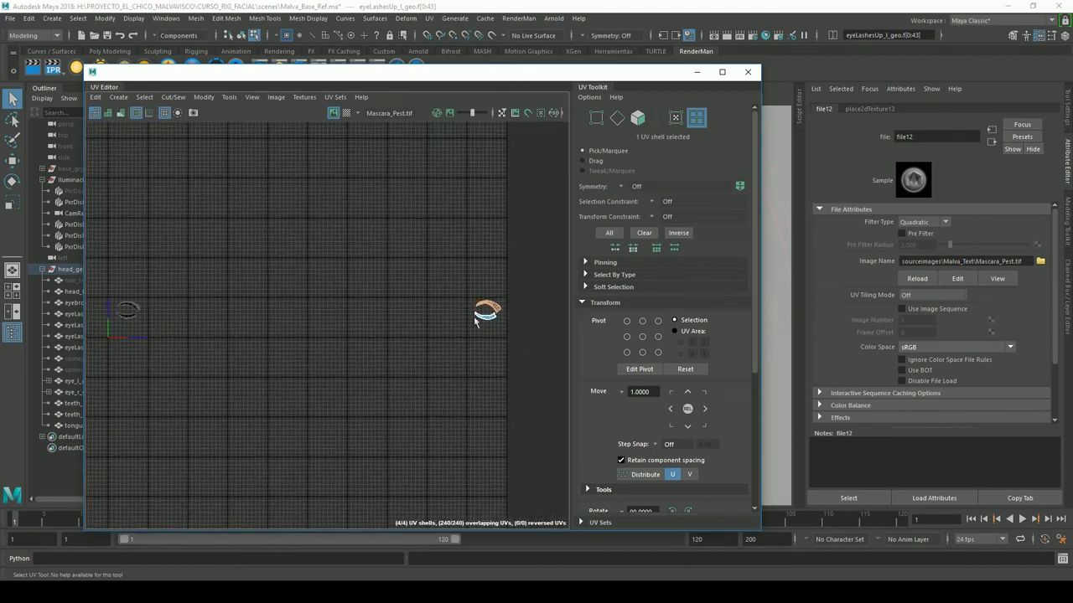
# - Select the lash UV shell and set file12 to Explicit Tiles at tile U 9, V 0
pyautogui.click(494, 323)
pyautogui.click(944, 296)
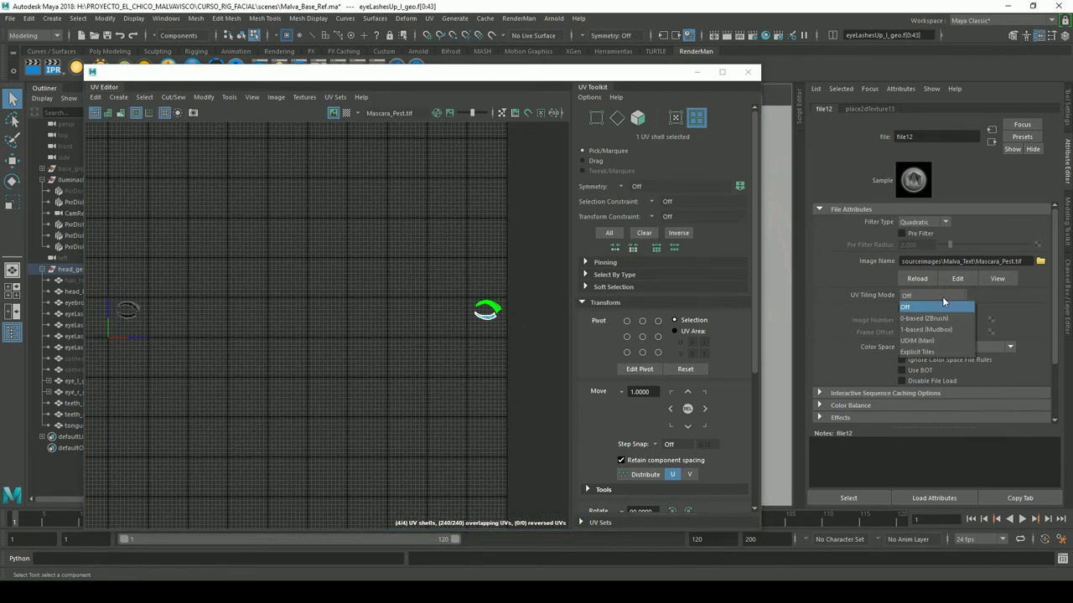
pyautogui.click(926, 352)
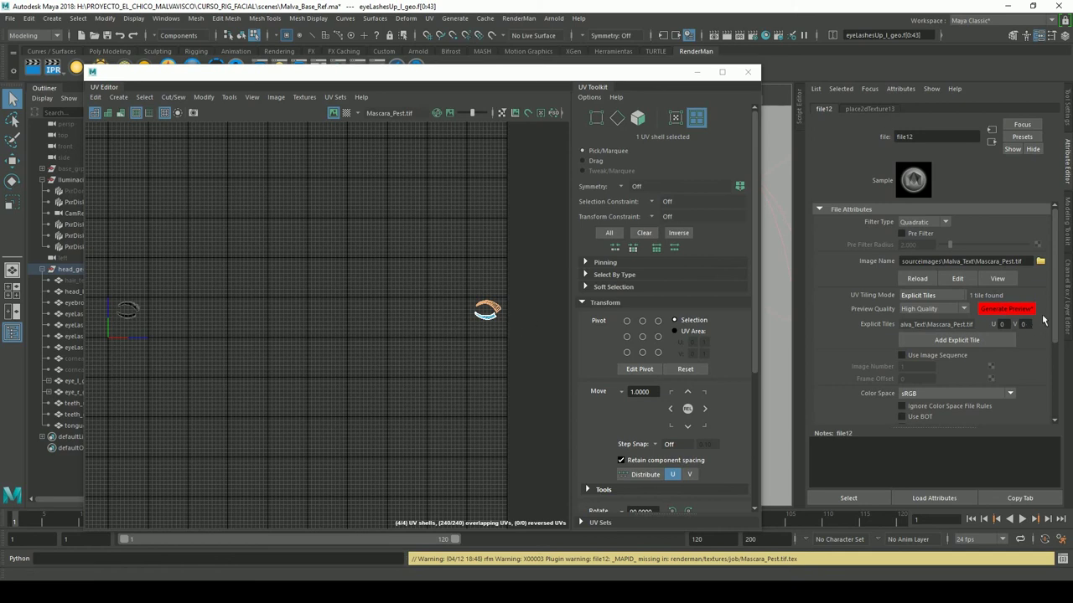
pyautogui.write('10')
pyautogui.press('Return')
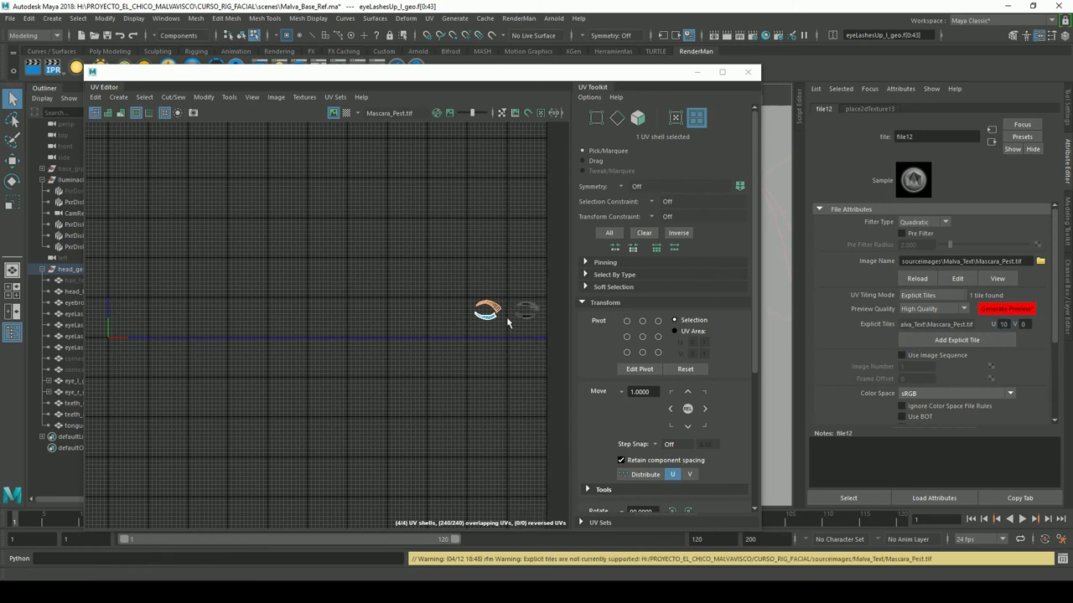
pyautogui.doubleClick(1003, 325)
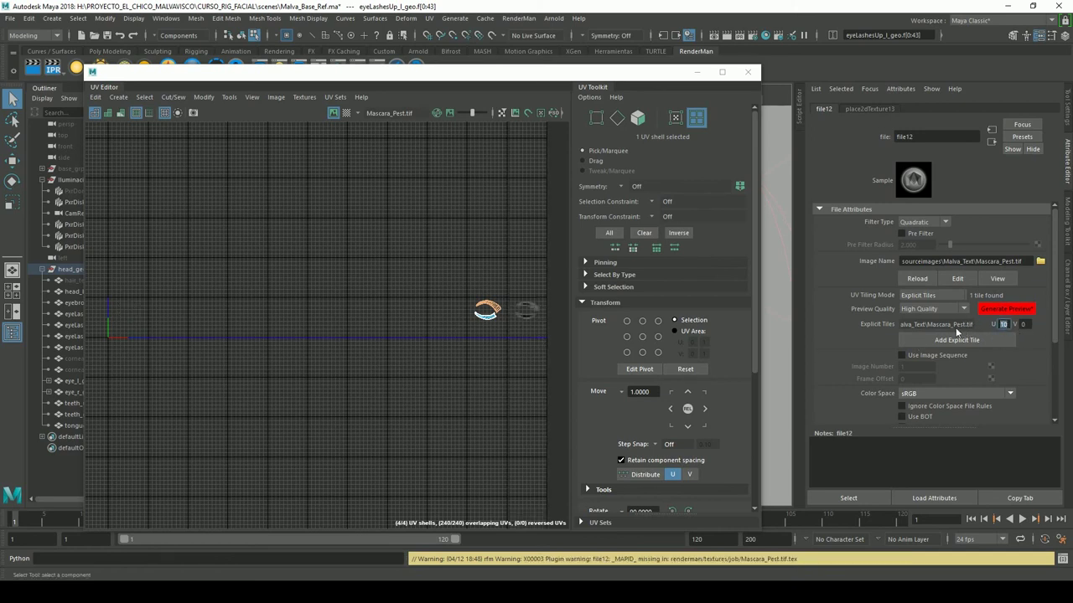
pyautogui.write('5')
pyautogui.press('Return')
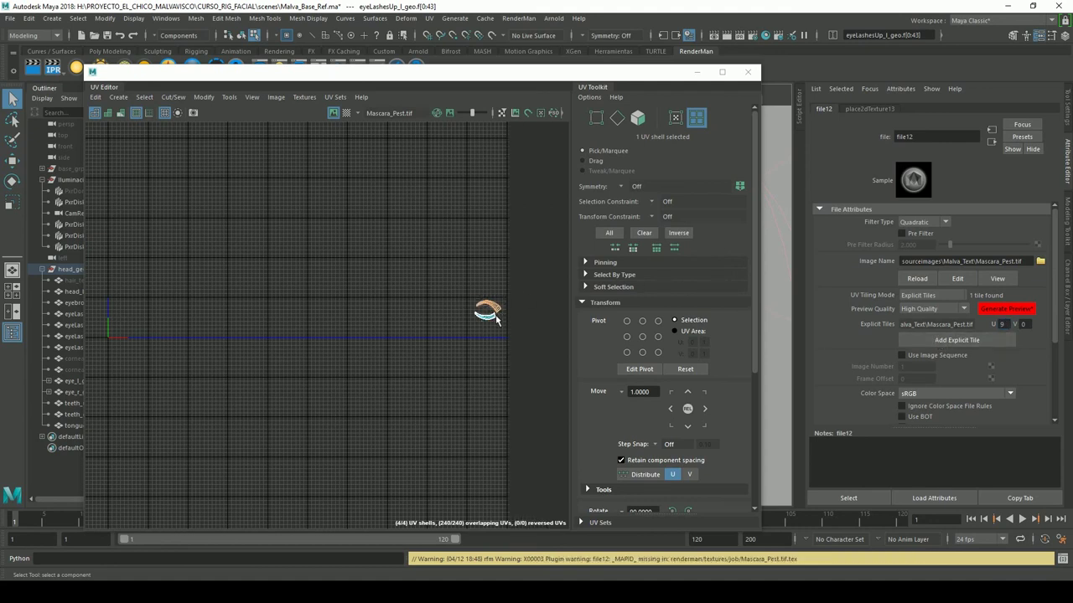
pyautogui.click(748, 71)
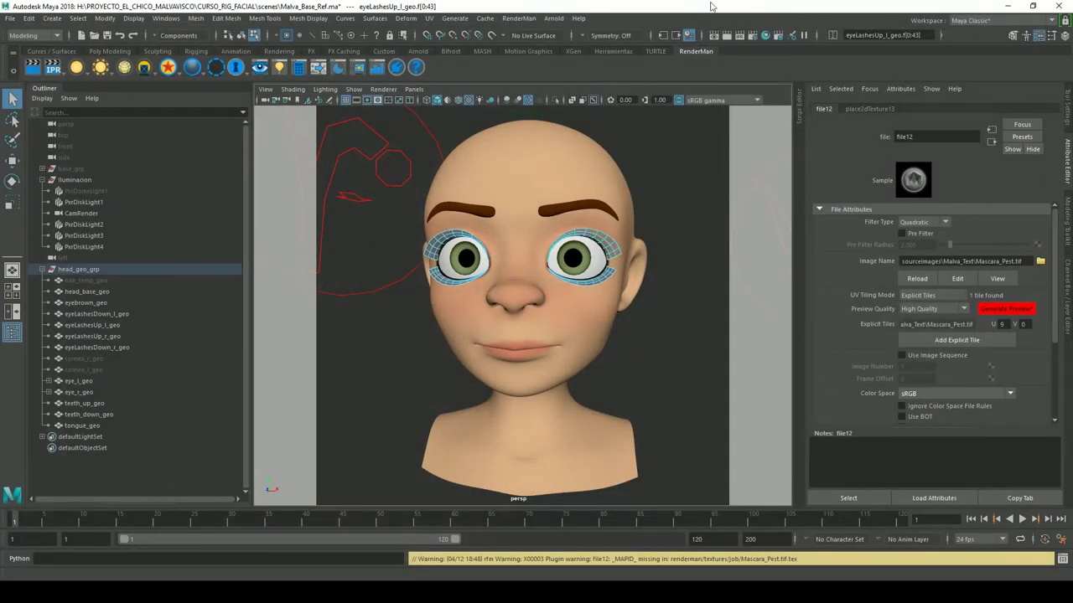
pyautogui.click(429, 18)
pyautogui.click(448, 42)
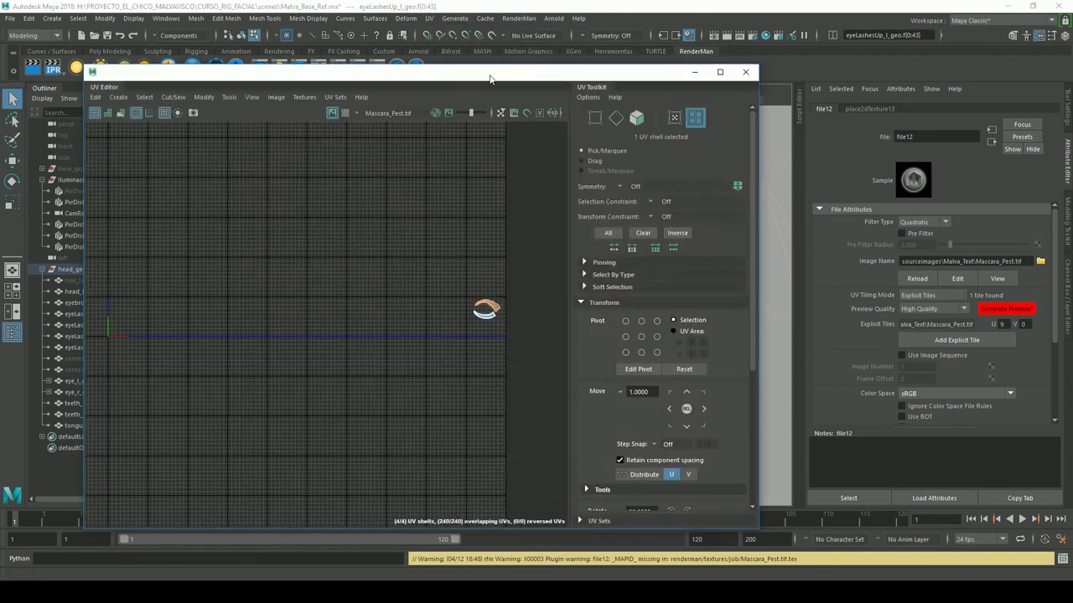
pyautogui.moveTo(490, 74); pyautogui.dragTo(852, 138)
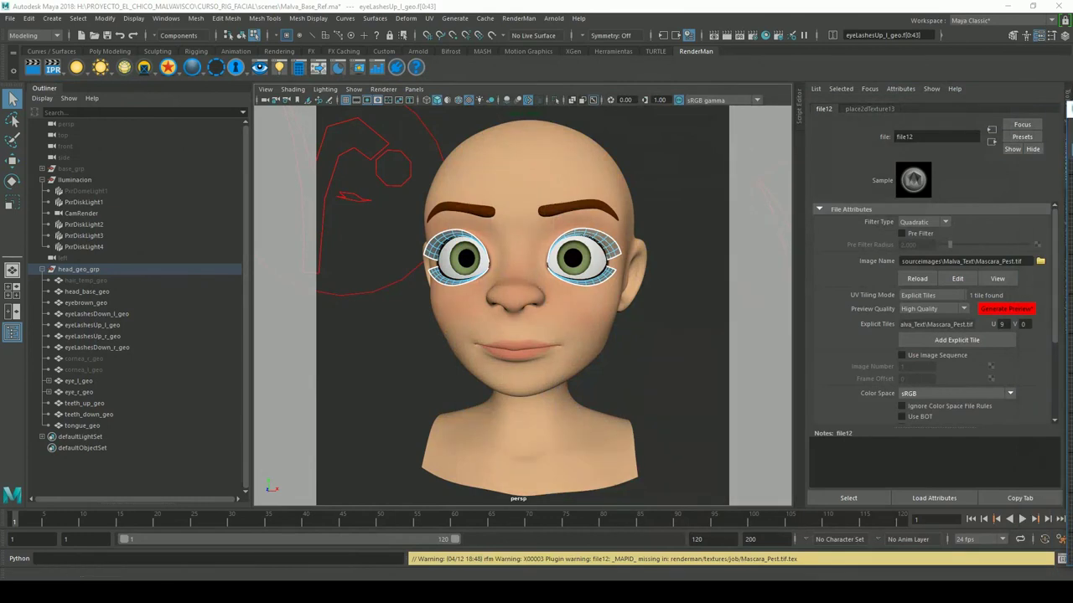
pyautogui.click(87, 291)
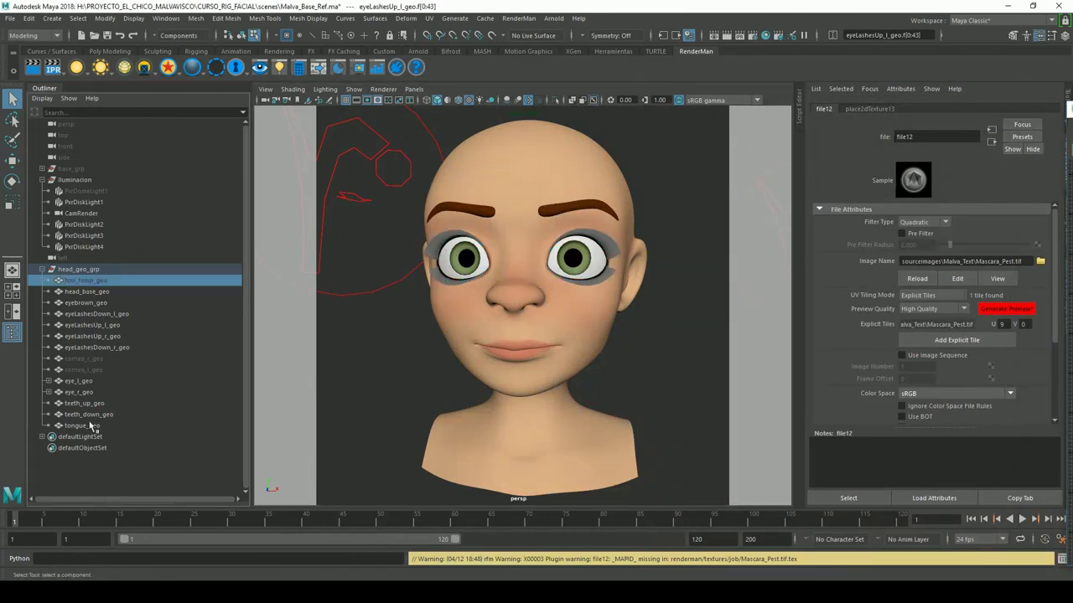
pyautogui.keyDown('shift'); pyautogui.click(82, 425); pyautogui.keyUp('shift')
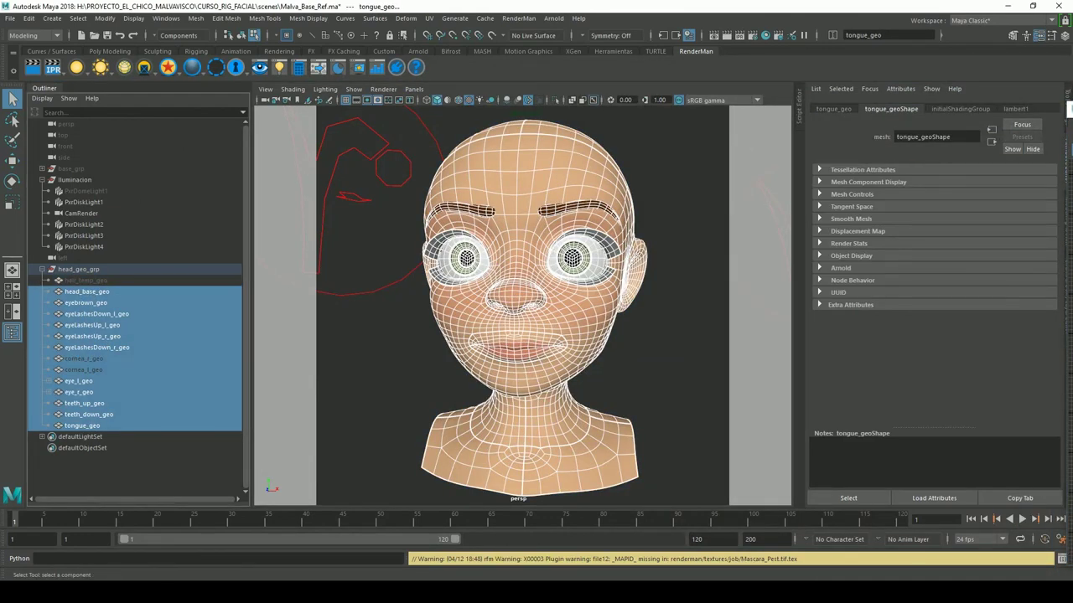
pyautogui.click(1068, 109)
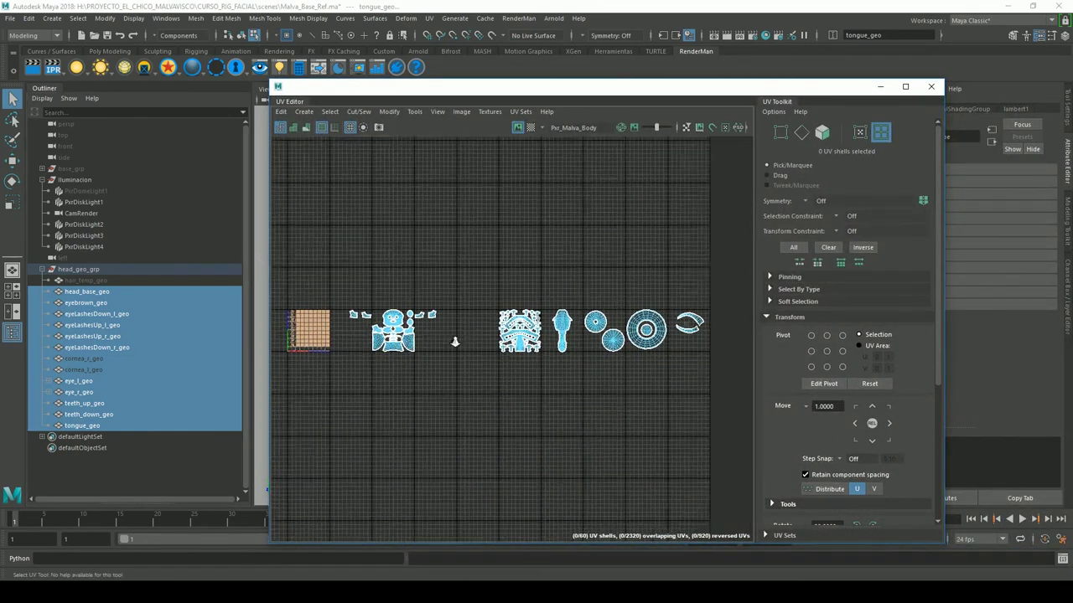
pyautogui.scroll(3, 394, 339)
pyautogui.scroll(3, 394, 339)
pyautogui.keyDown('alt'); pyautogui.moveTo(394, 339); pyautogui.dragTo(679, 364, button='middle'); pyautogui.keyUp('alt')
pyautogui.keyDown('alt'); pyautogui.moveTo(457, 332); pyautogui.dragTo(401, 326, button='middle'); pyautogui.keyUp('alt')
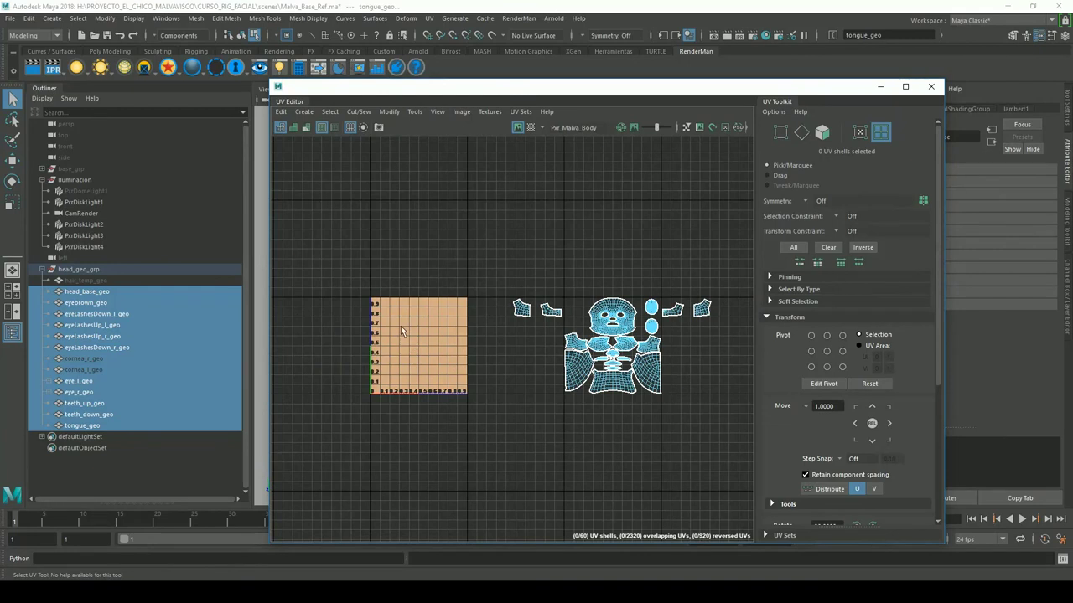
pyautogui.keyDown('alt'); pyautogui.moveTo(652, 332); pyautogui.dragTo(473, 312, button='middle'); pyautogui.keyUp('alt')
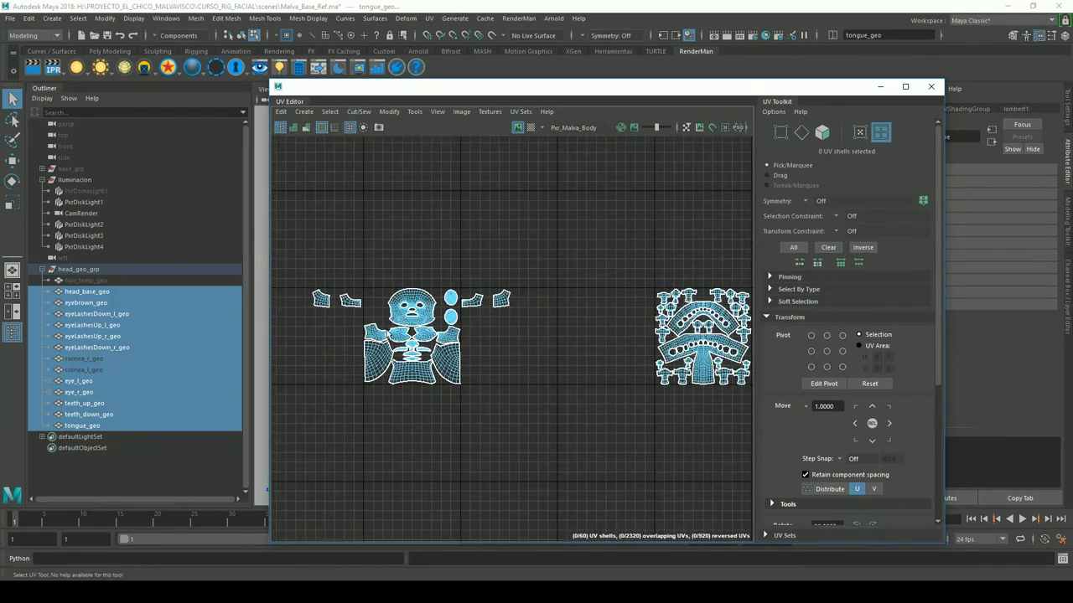
pyautogui.keyDown('alt'); pyautogui.moveTo(651, 333); pyautogui.dragTo(416, 325, button='middle'); pyautogui.keyUp('alt')
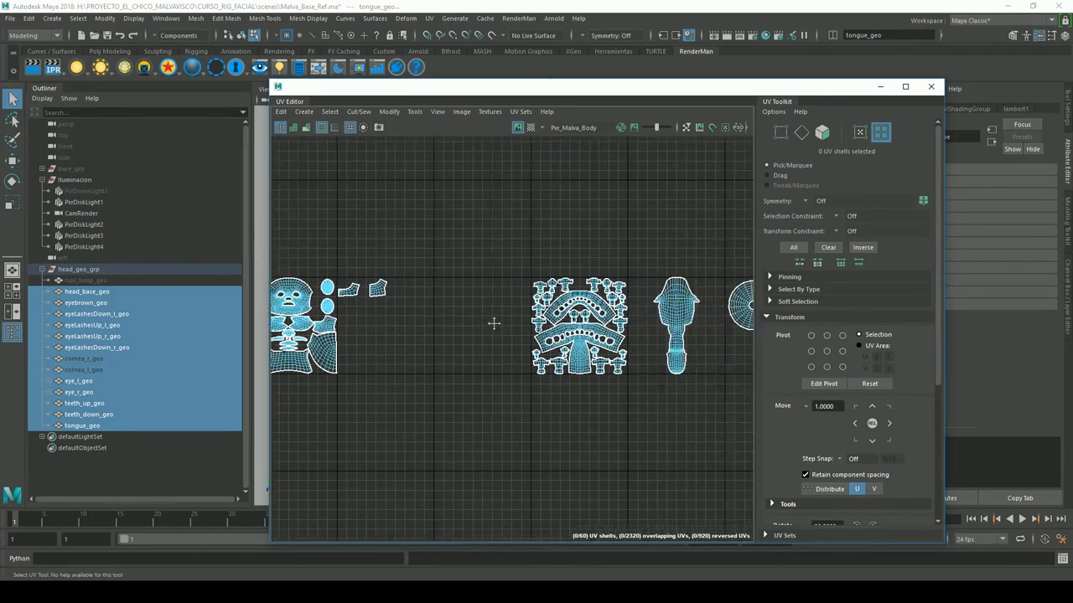
pyautogui.keyDown('alt'); pyautogui.moveTo(683, 332); pyautogui.dragTo(484, 326, button='middle'); pyautogui.keyUp('alt')
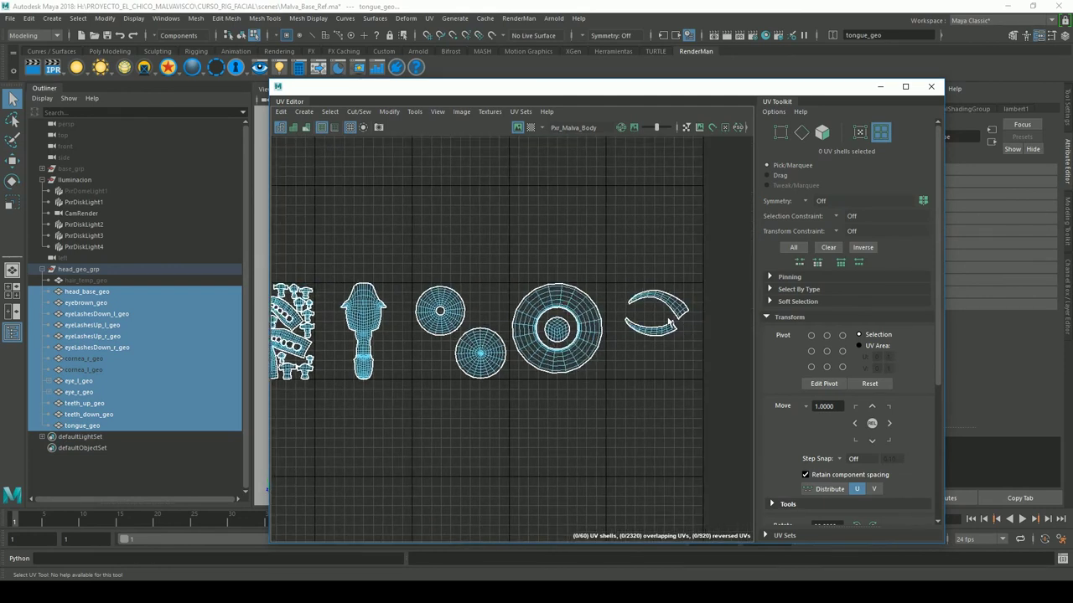
pyautogui.scroll(-2, 670, 322)
pyautogui.keyDown('alt'); pyautogui.moveTo(517, 277); pyautogui.dragTo(721, 281, button='middle'); pyautogui.keyUp('alt')
pyautogui.moveTo(654, 319)
pyautogui.keyDown('alt'); pyautogui.mouseDown(button='middle')
pyautogui.moveTo(471, 318)
pyautogui.moveTo(695, 308)
pyautogui.mouseUp(button='middle'); pyautogui.keyUp('alt')
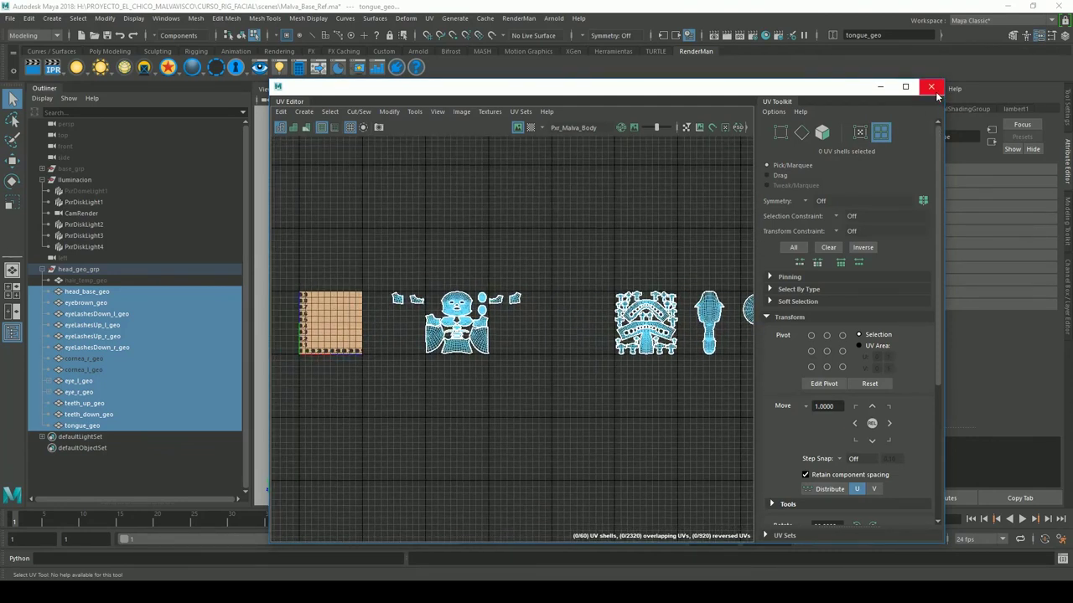
pyautogui.click(930, 86)
pyautogui.click(693, 222)
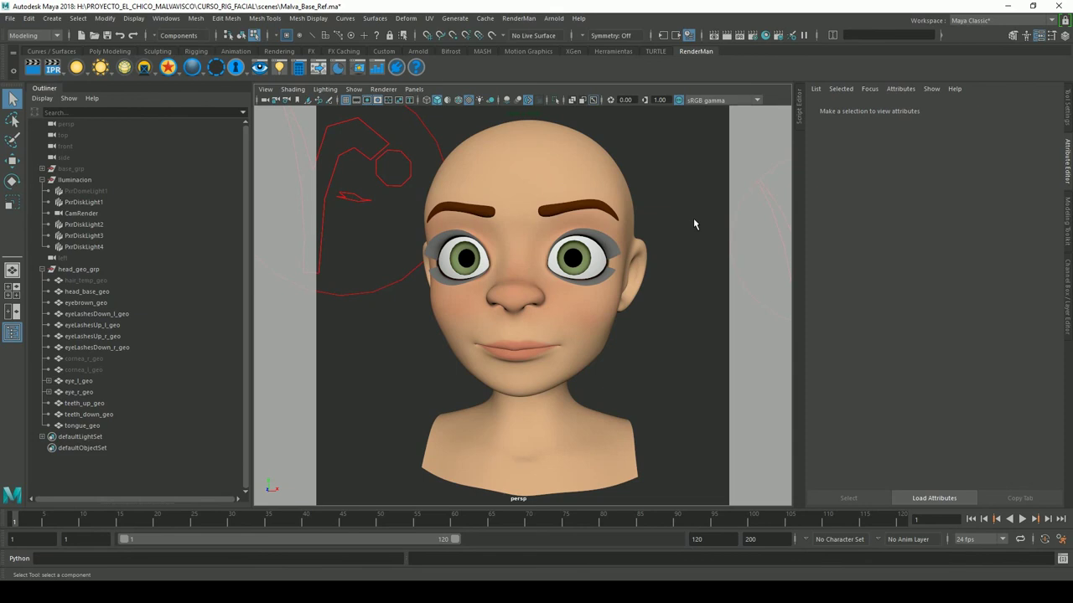
pyautogui.click(619, 256)
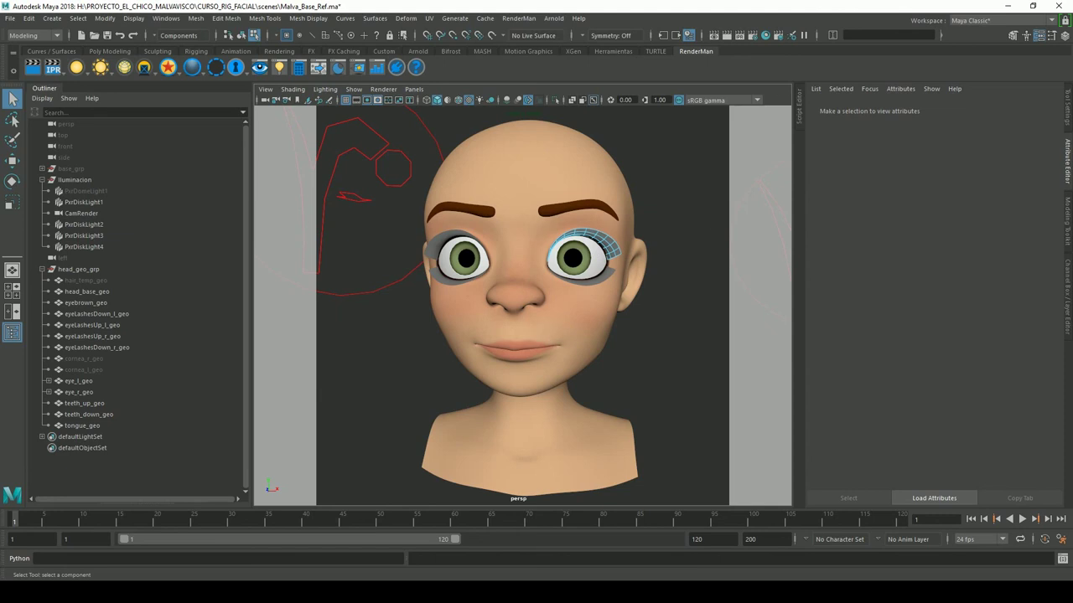